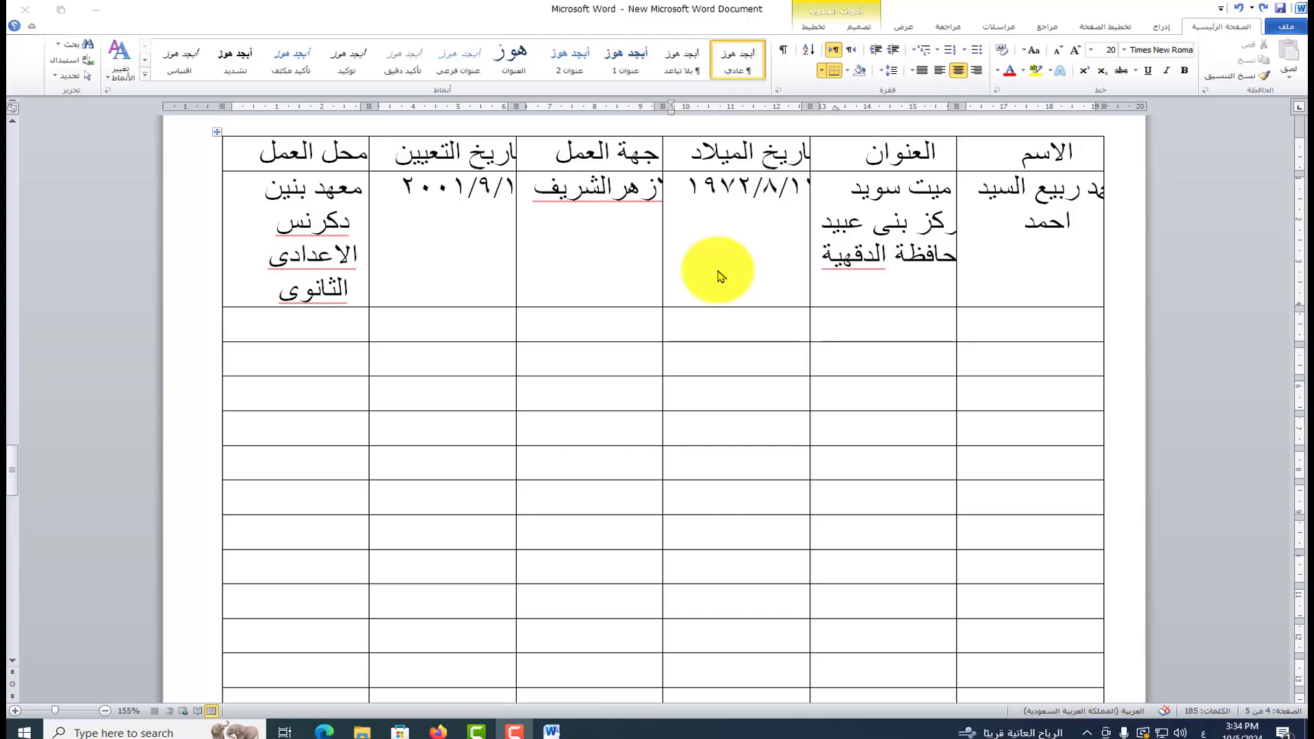
AutoFit the staff table's columns to their contents
right_click(740, 247)
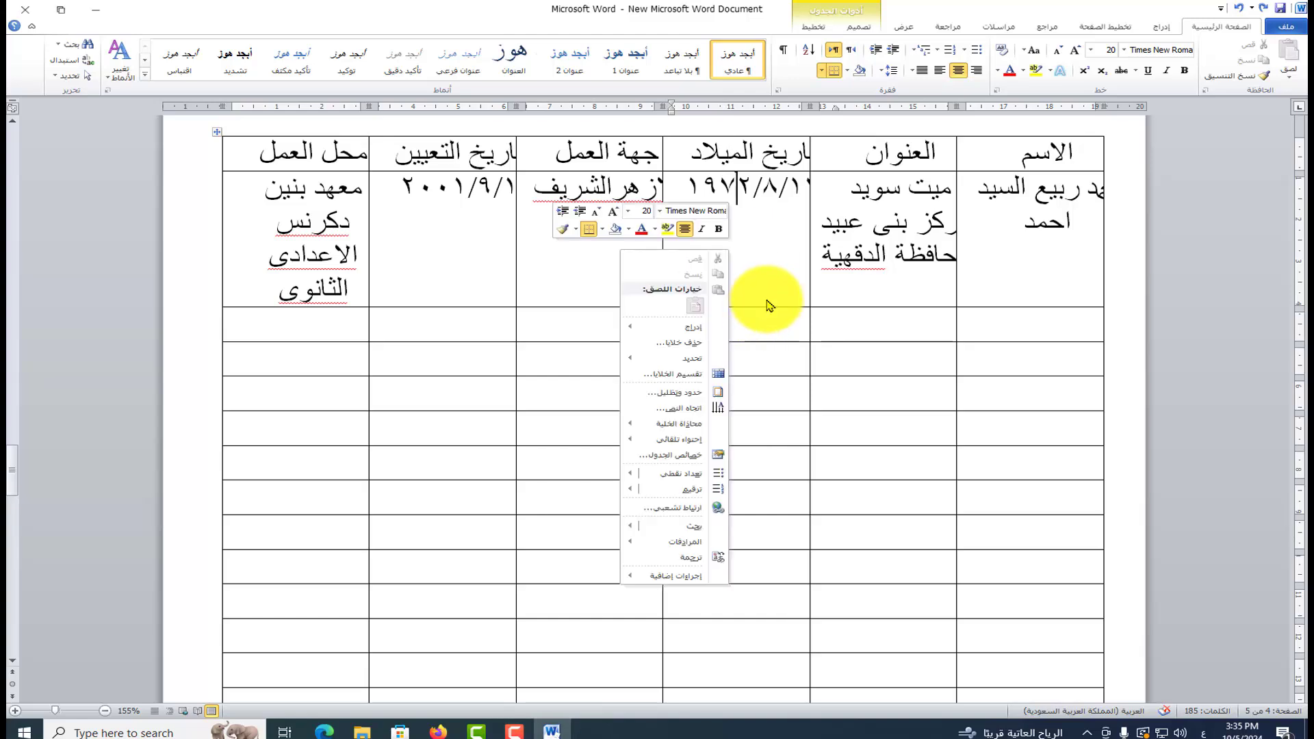
mouse_move(683, 440)
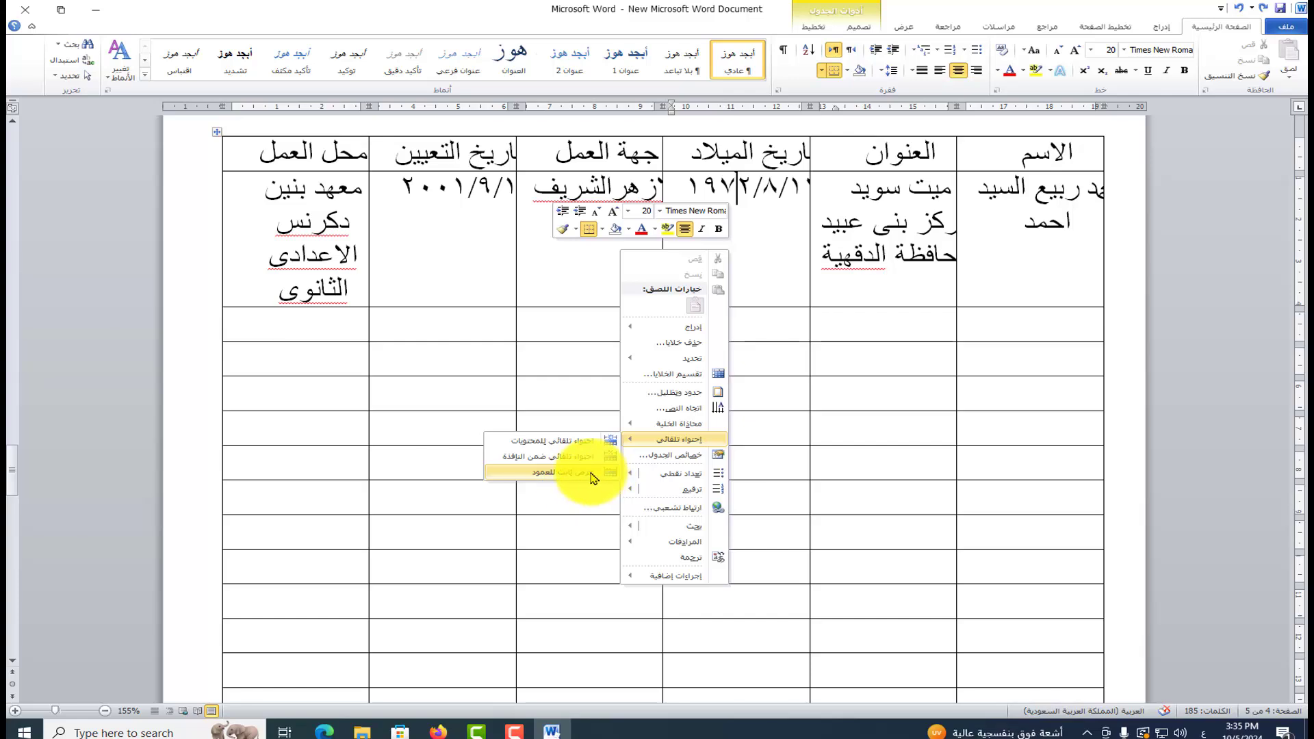
left_click(568, 444)
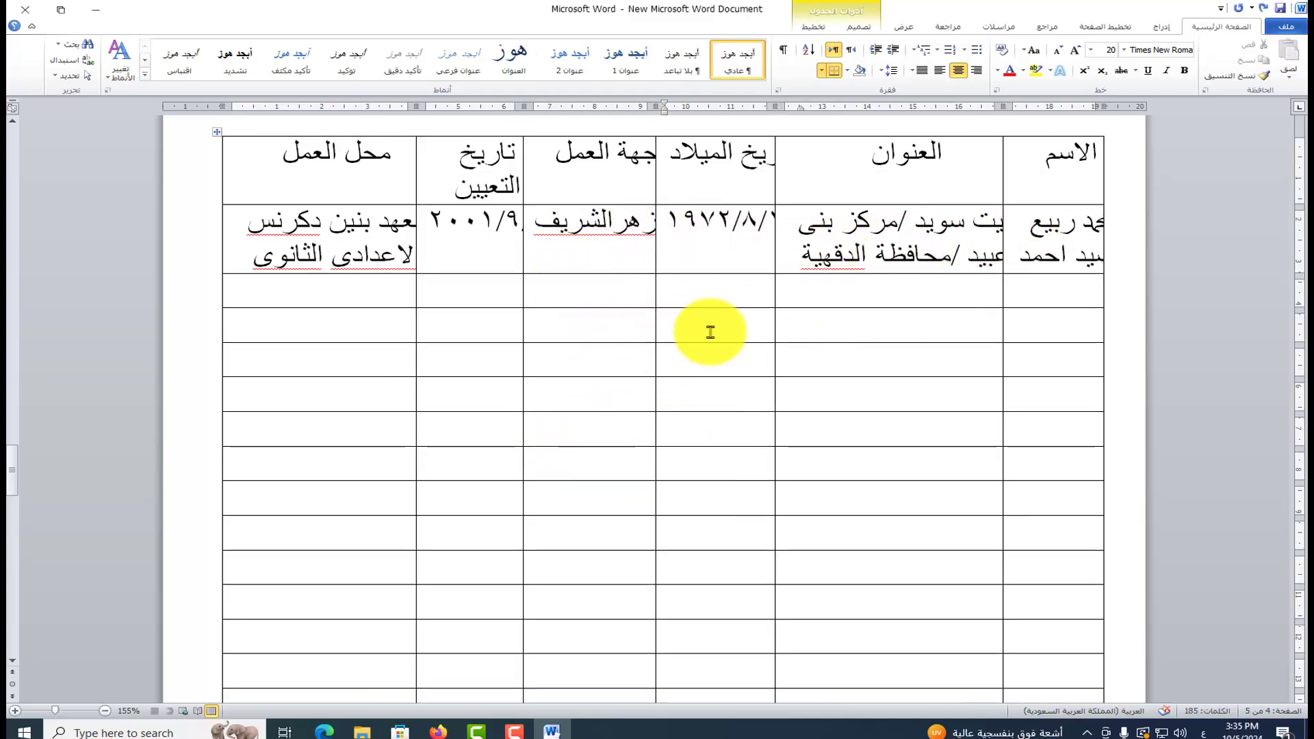
Practise selecting table parts: the birth date column, one empty workplace cell, and the two adjacent empty cells under name and address
scroll(610, 474, "up", 4)
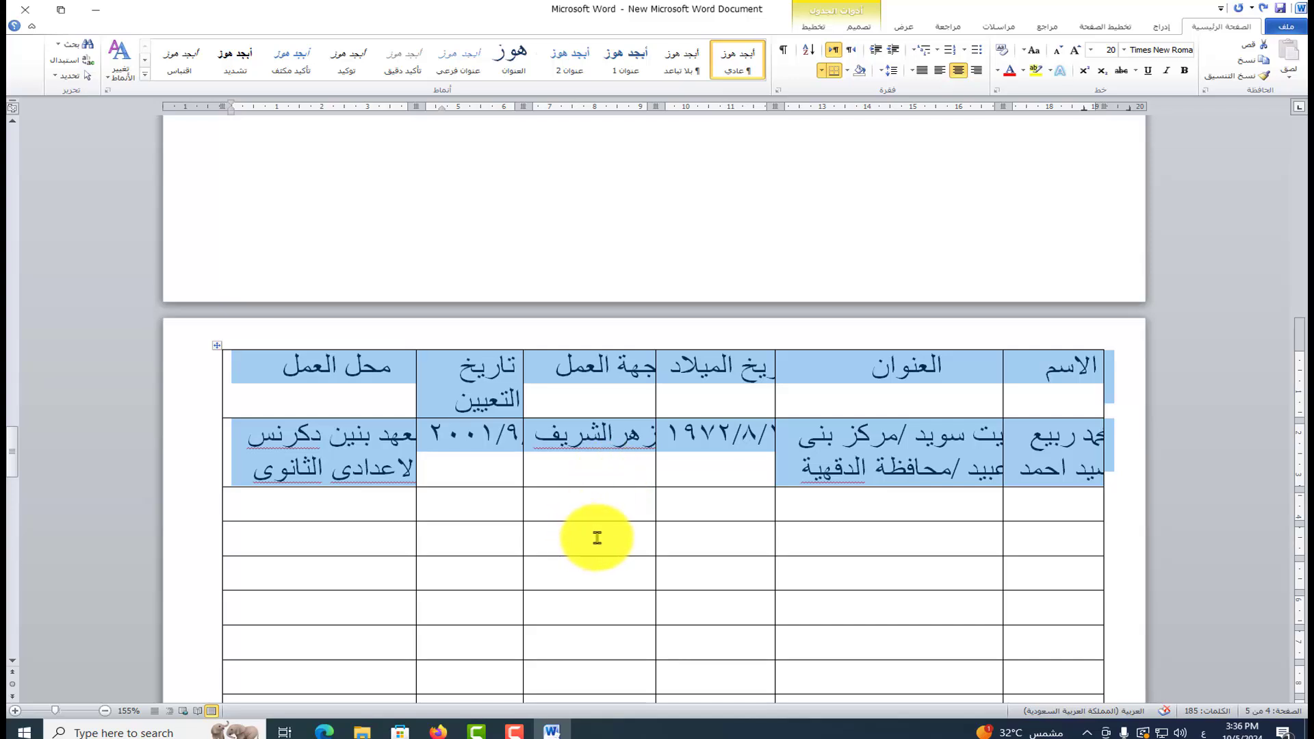
left_click(657, 332)
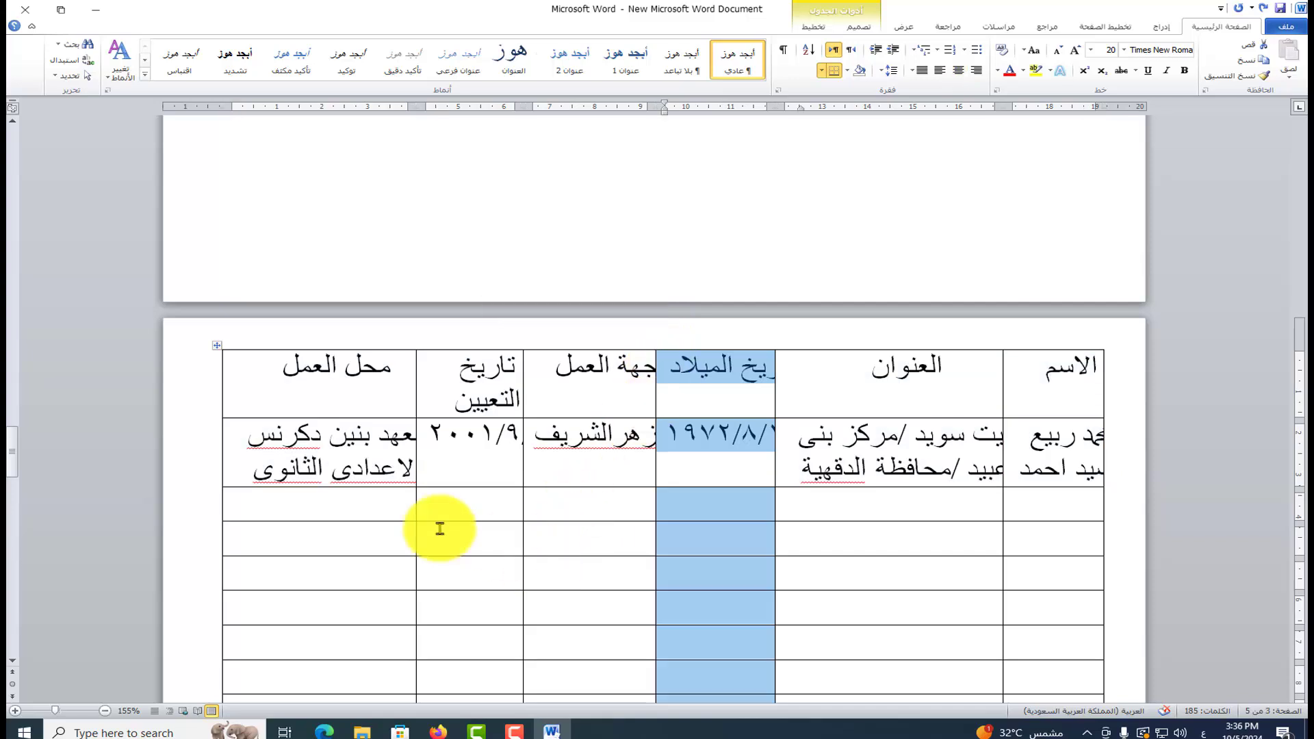
left_click(186, 544)
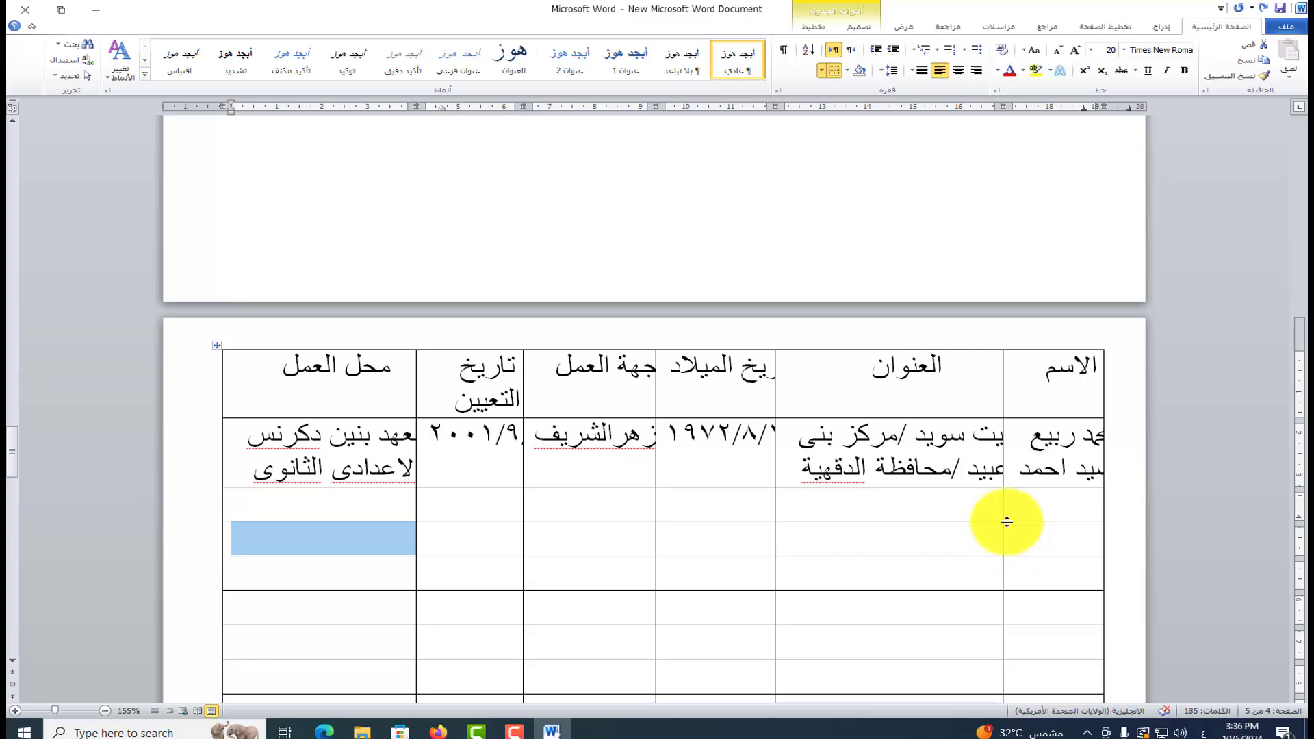
left_click_drag(1005, 517, 927, 513)
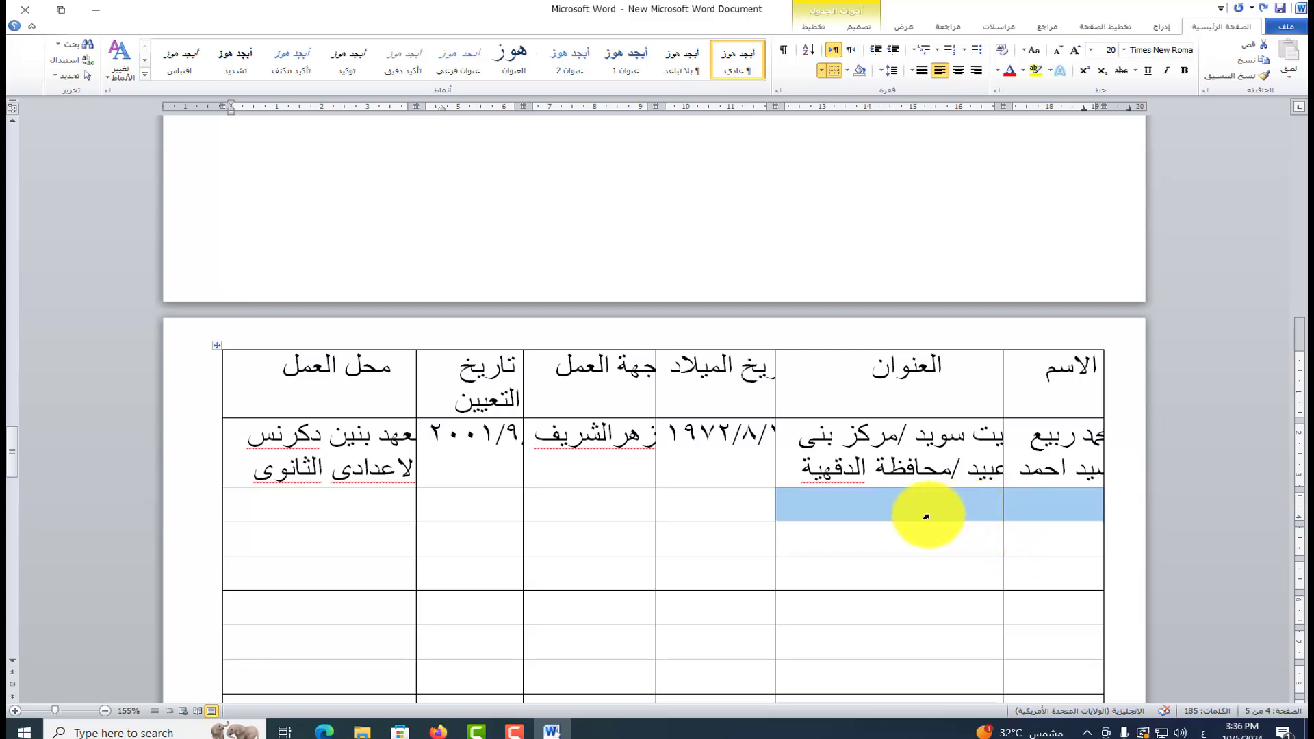
Clear the cell selection and widen the name column by moving its border with the address column
left_click(932, 551)
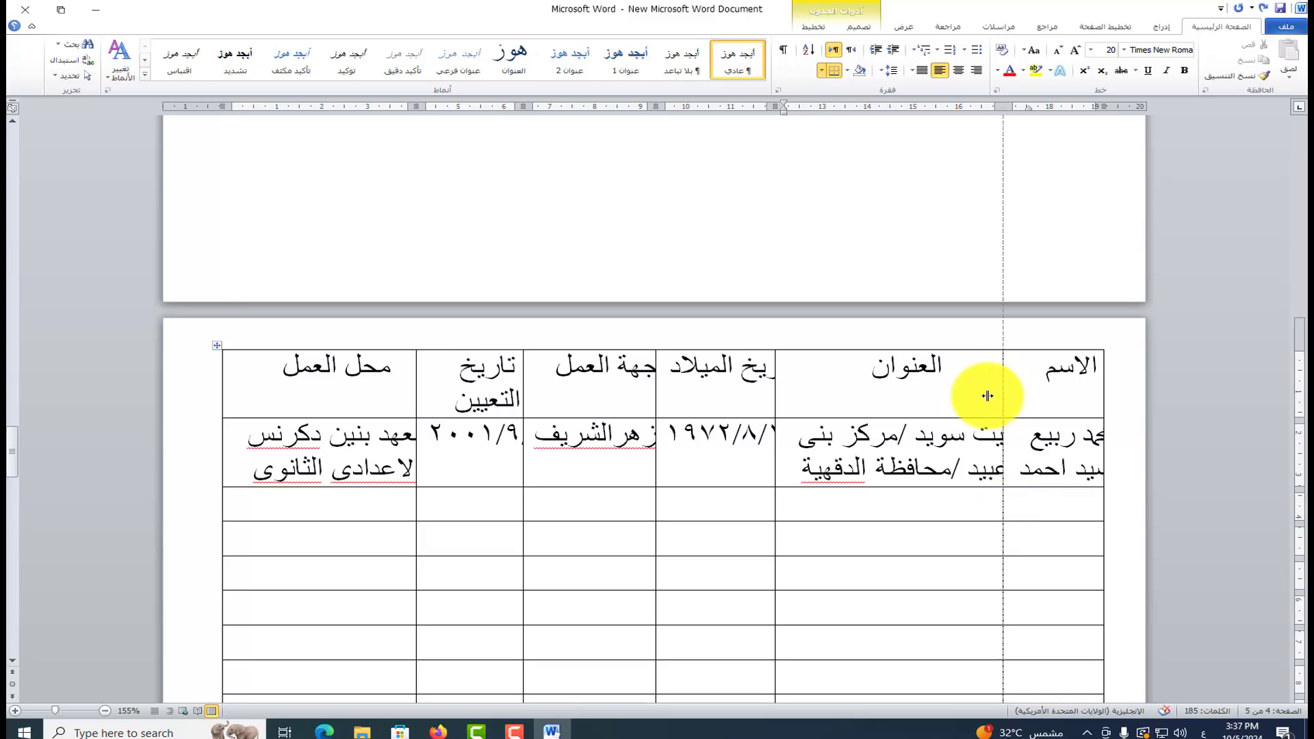
left_click_drag(1002, 392, 966, 399)
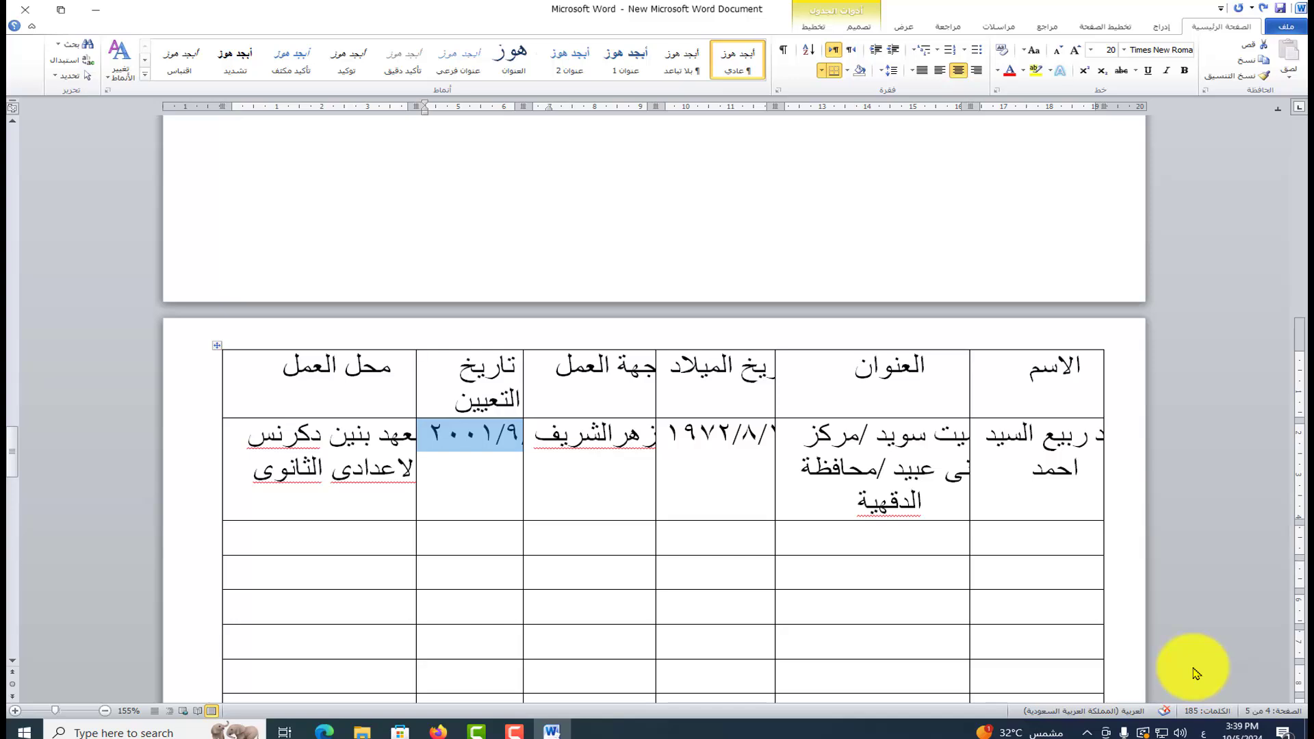
Copy the last six empty rows of the table and paste them below it as a separate table with source formatting
scroll(1195, 674, "down", 10)
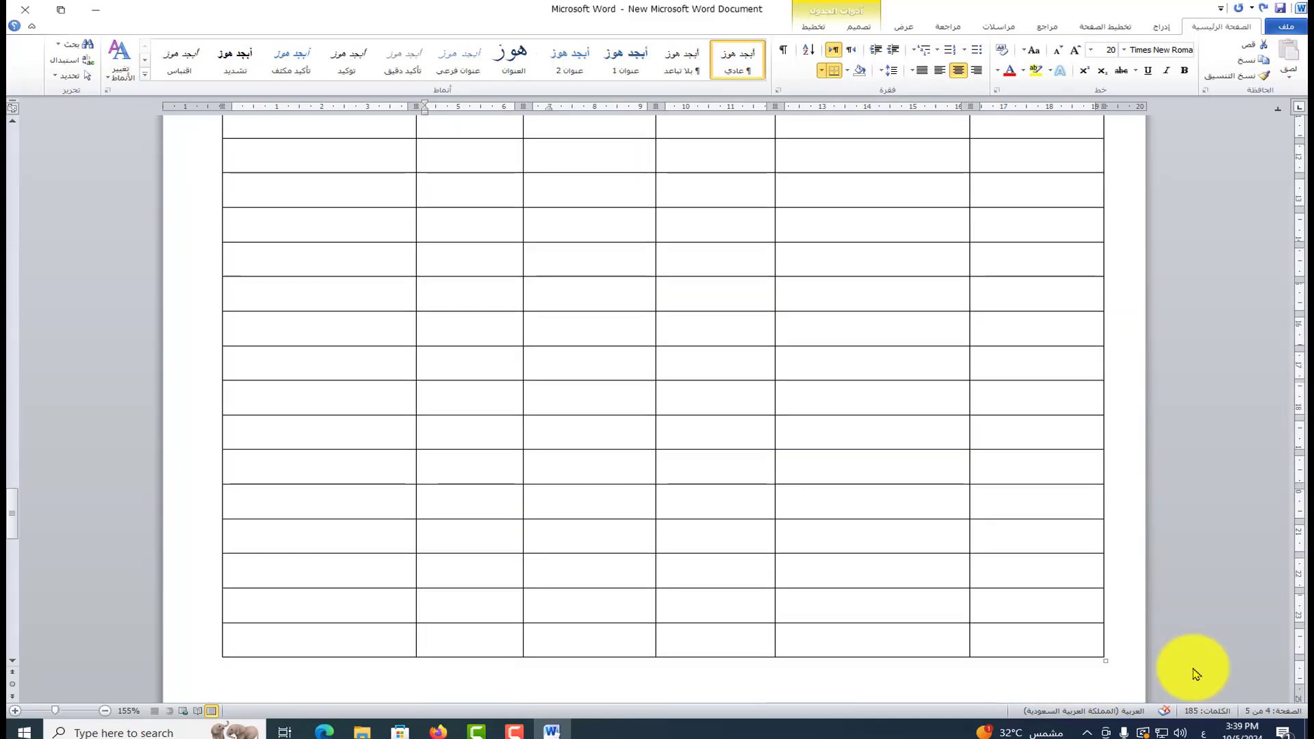
scroll(1195, 673, "down", 10)
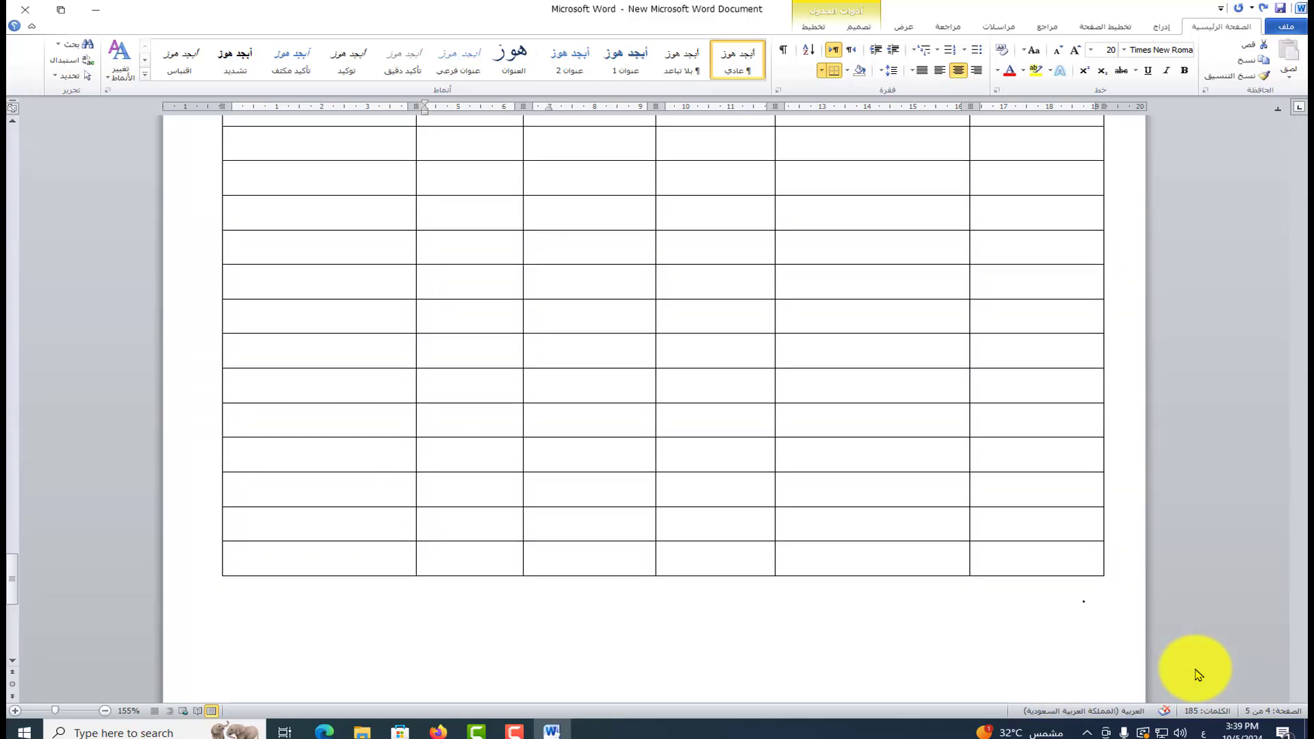
scroll(833, 690, "down", 3)
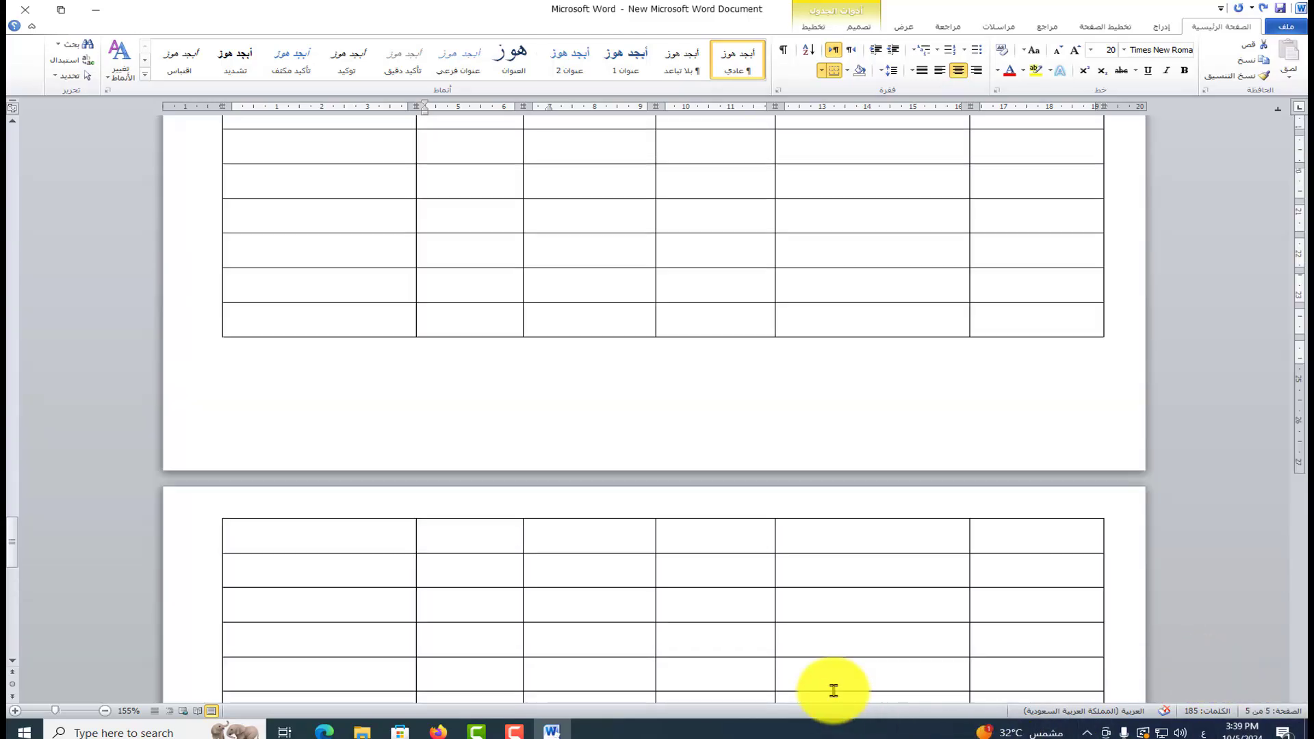
scroll(834, 691, "up", 10)
scroll(874, 683, "down", 10)
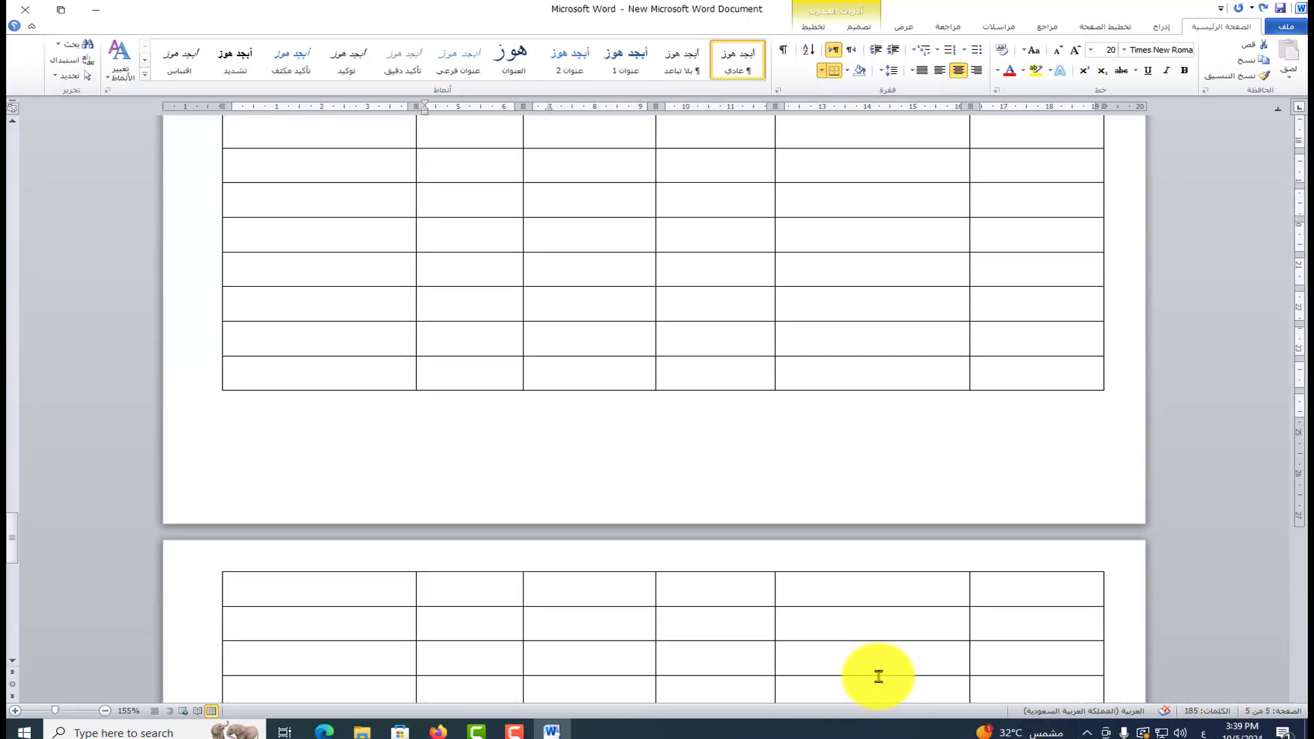
scroll(879, 676, "down", 6)
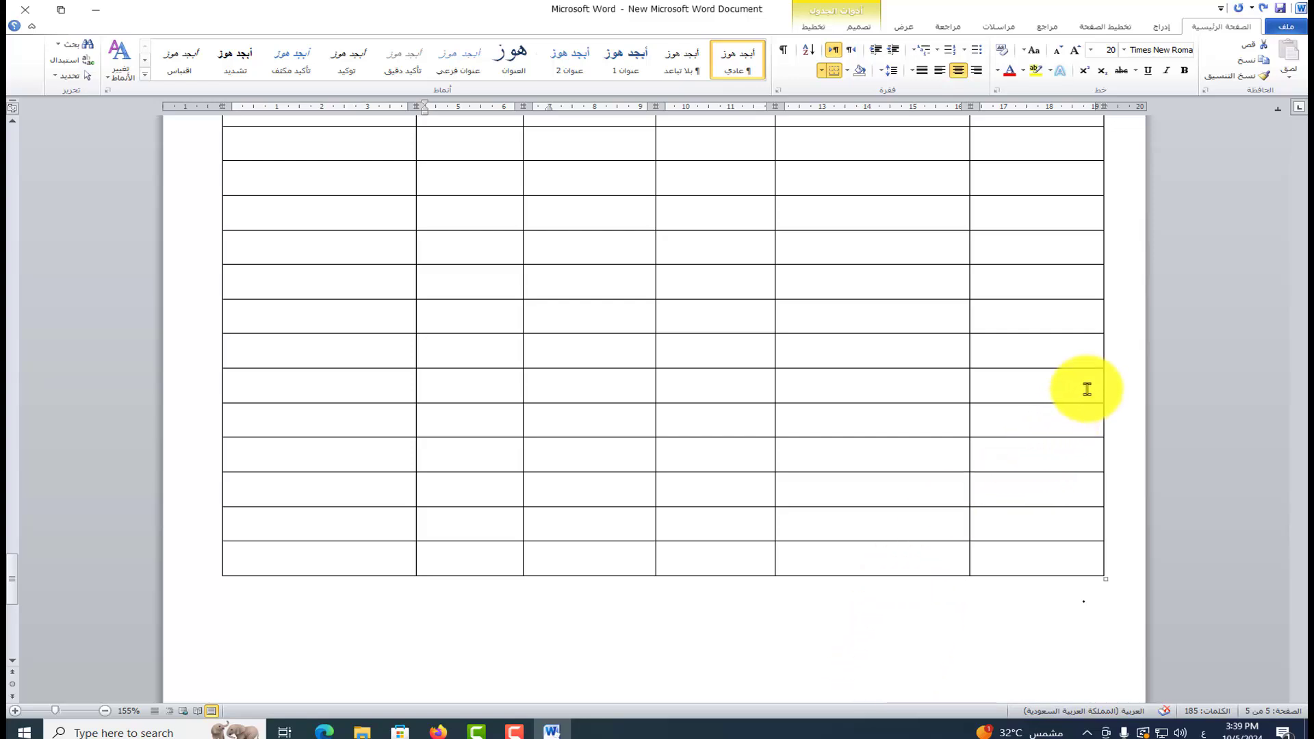
left_click_drag(1091, 386, 320, 544)
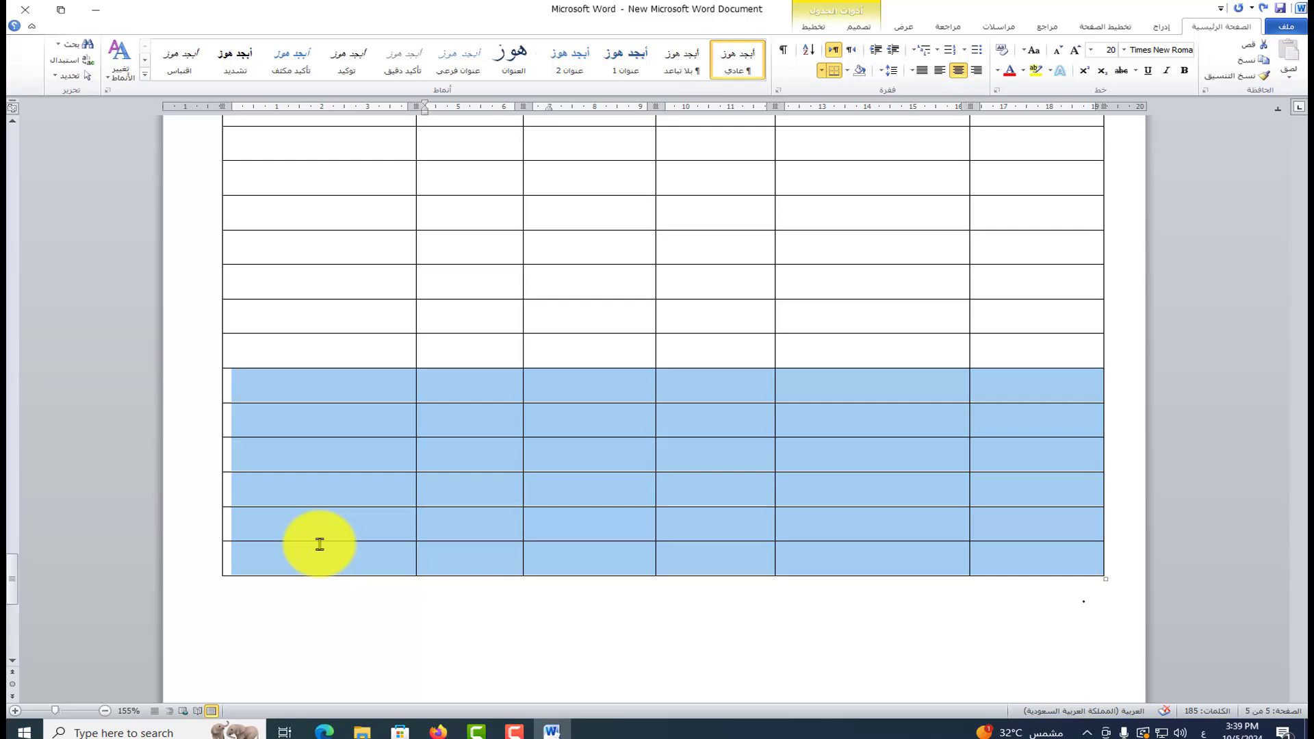
right_click(601, 405)
key("Escape")
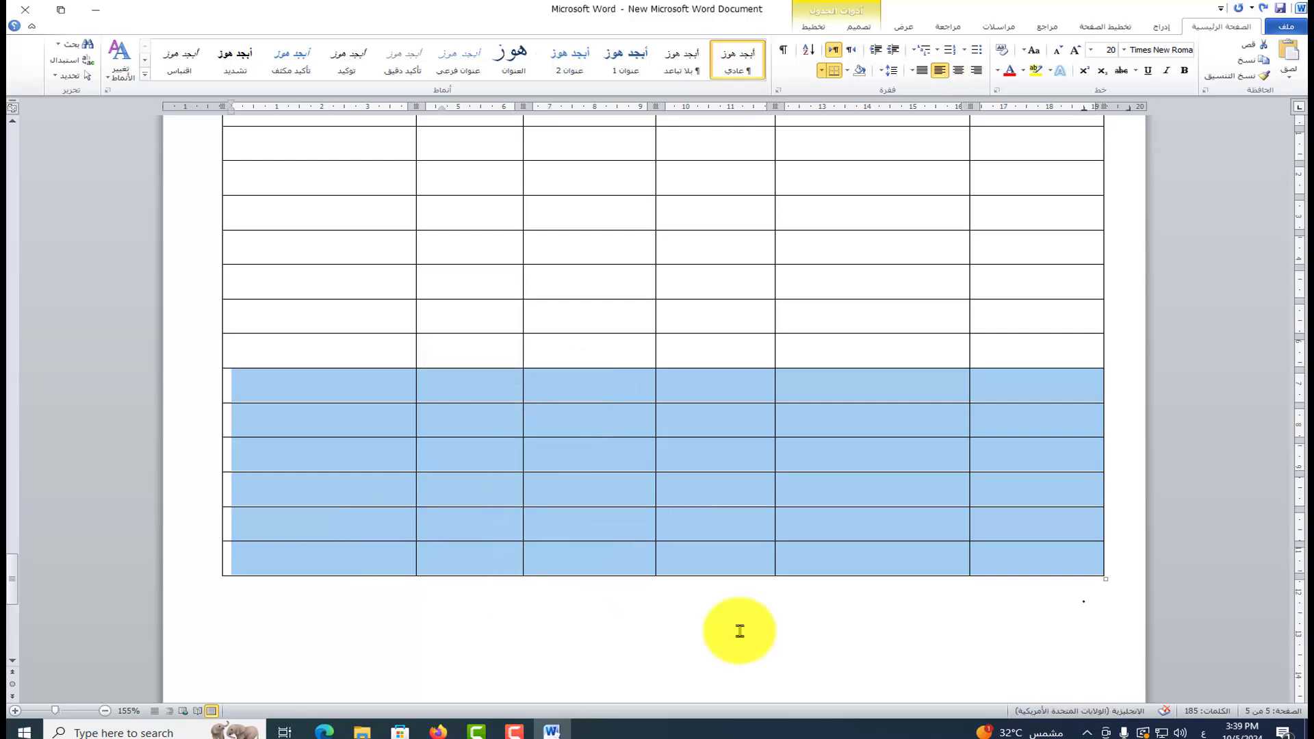
left_click(1048, 636)
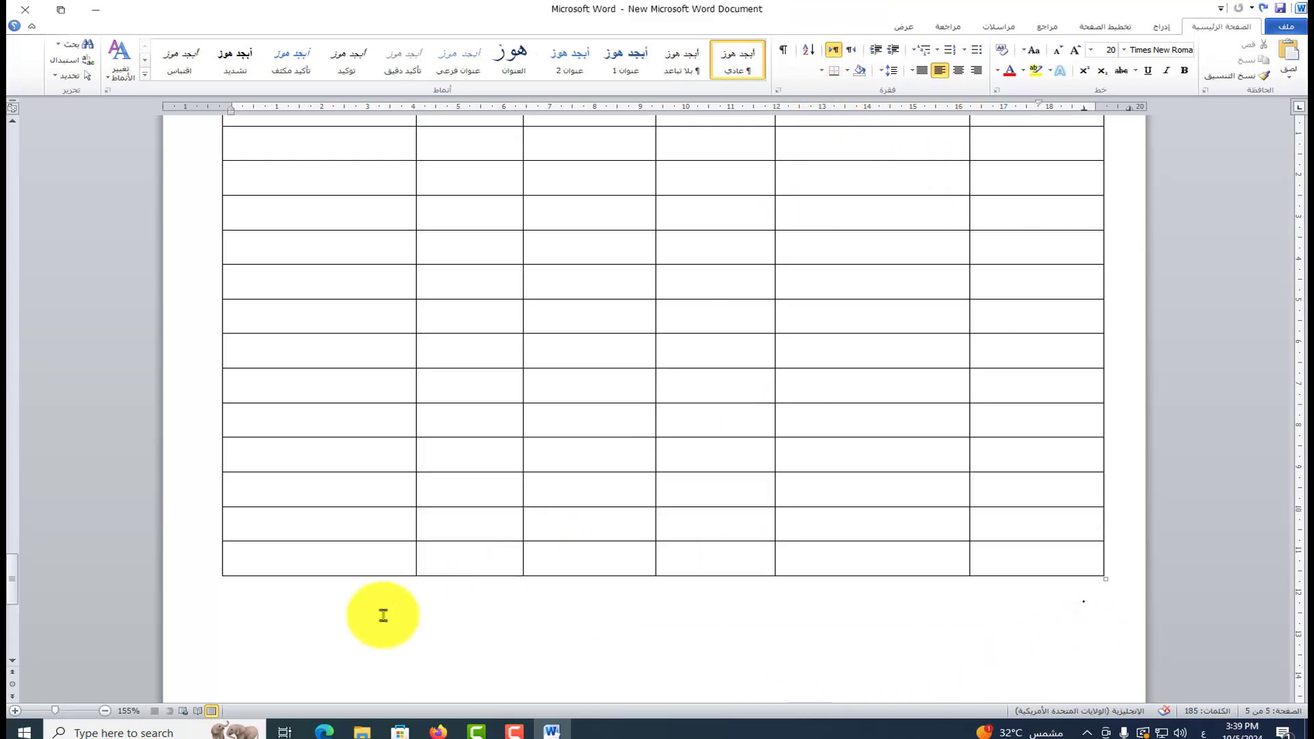
right_click(233, 635)
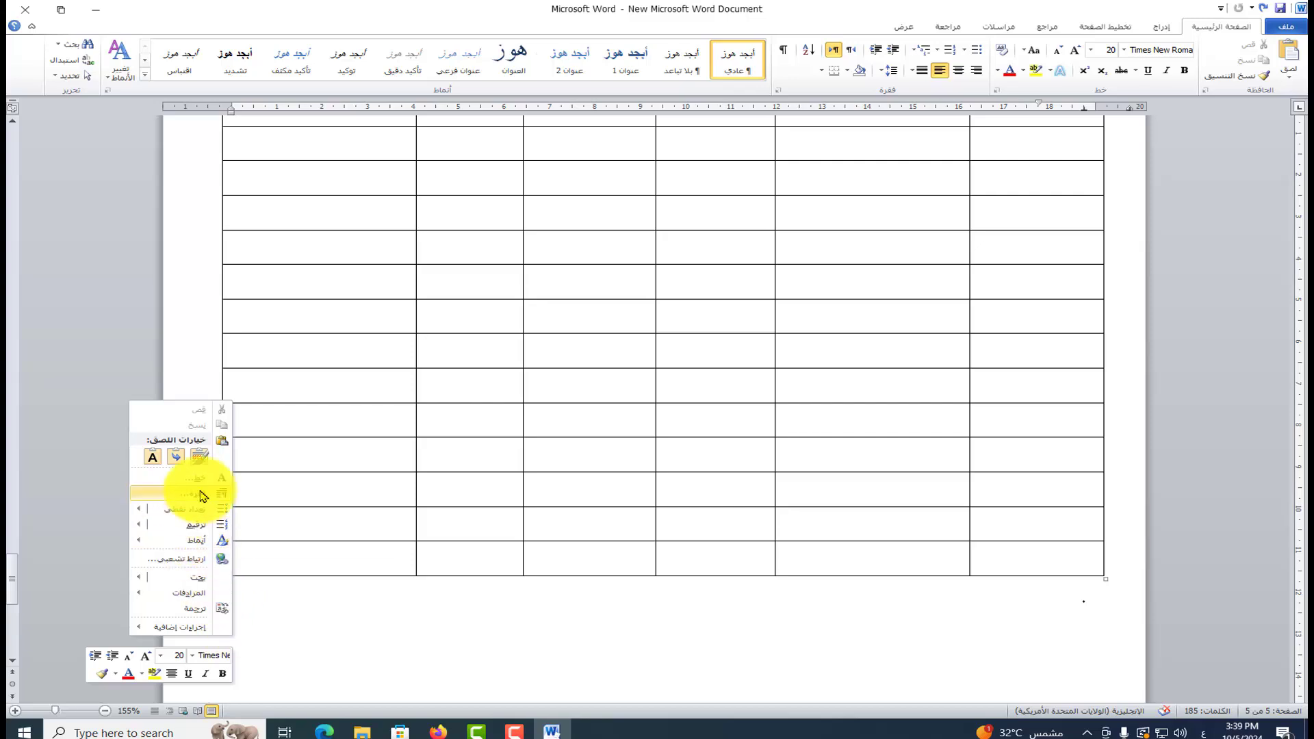
left_click(200, 456)
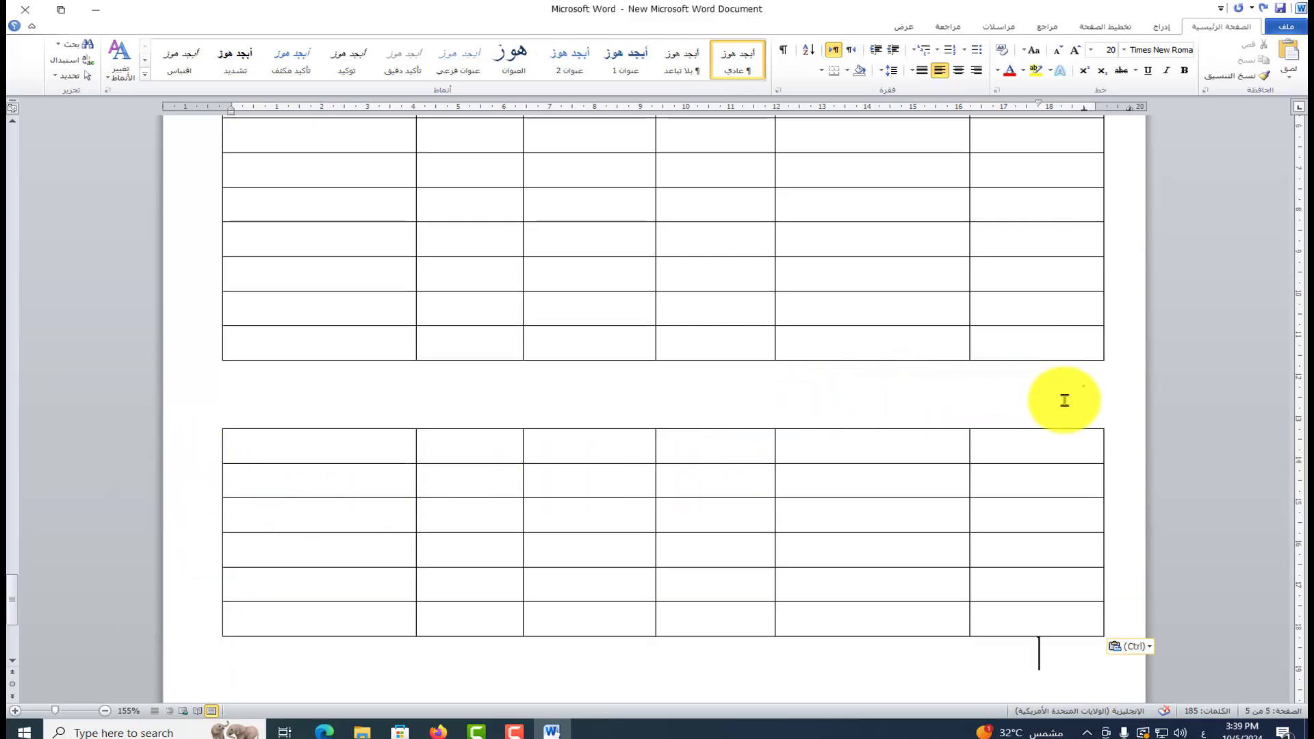
Delete the original last six rows of the main table together with the text paragraphs directly beneath it
left_click(1101, 397)
left_click_drag(1100, 396, 575, 188)
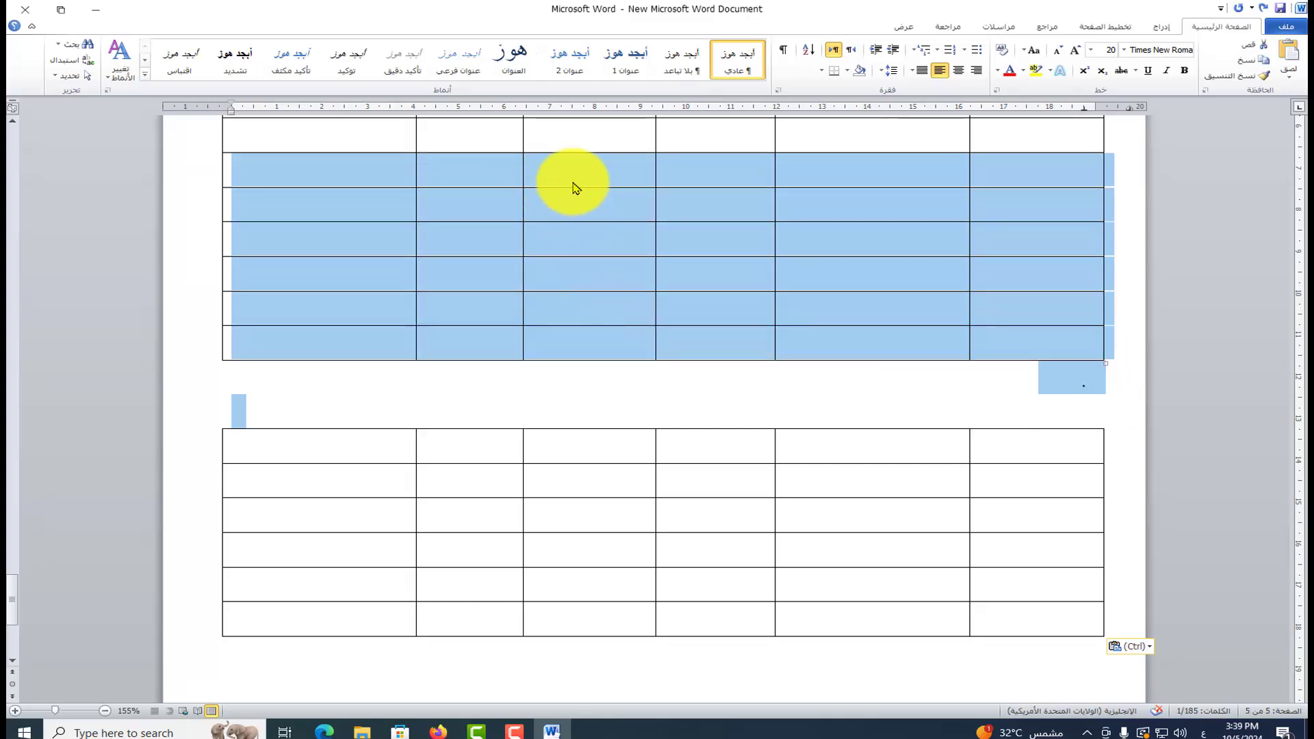
key("BackSpace")
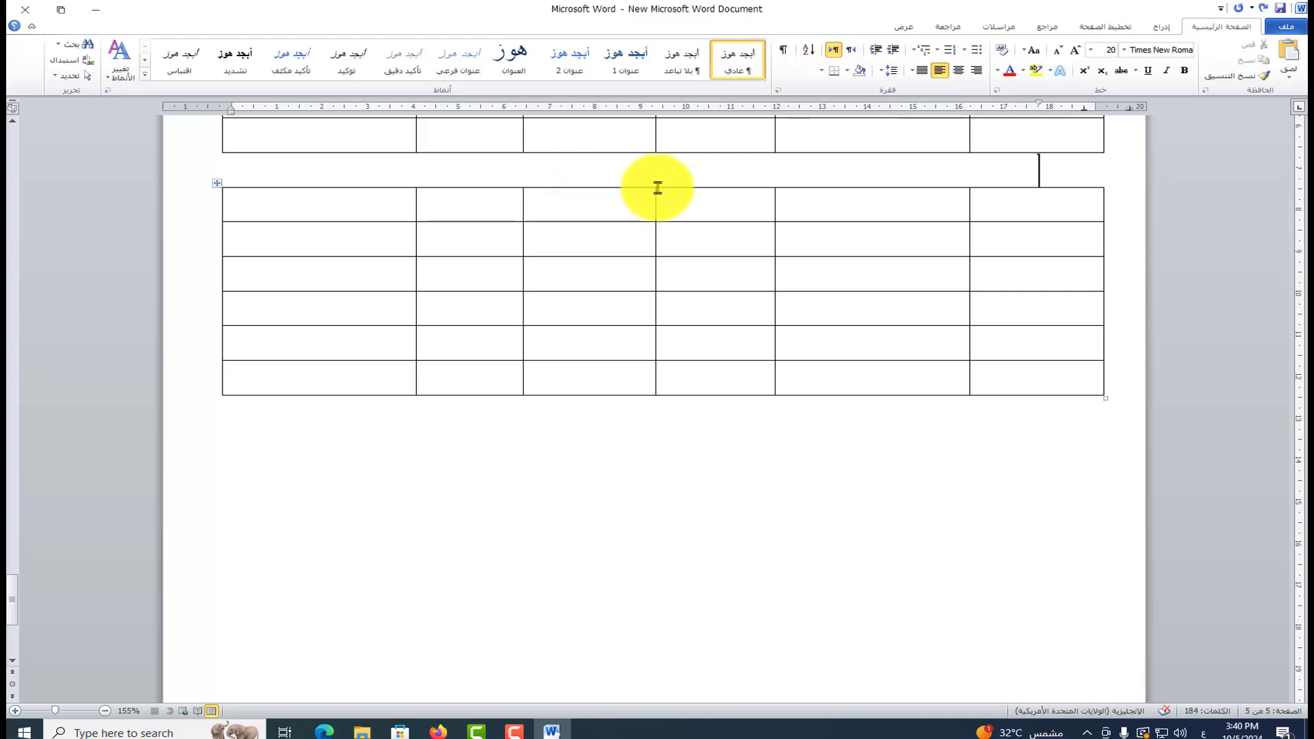
Undo the row deletion and the pasting of the separate table
scroll(658, 188, "up", 3)
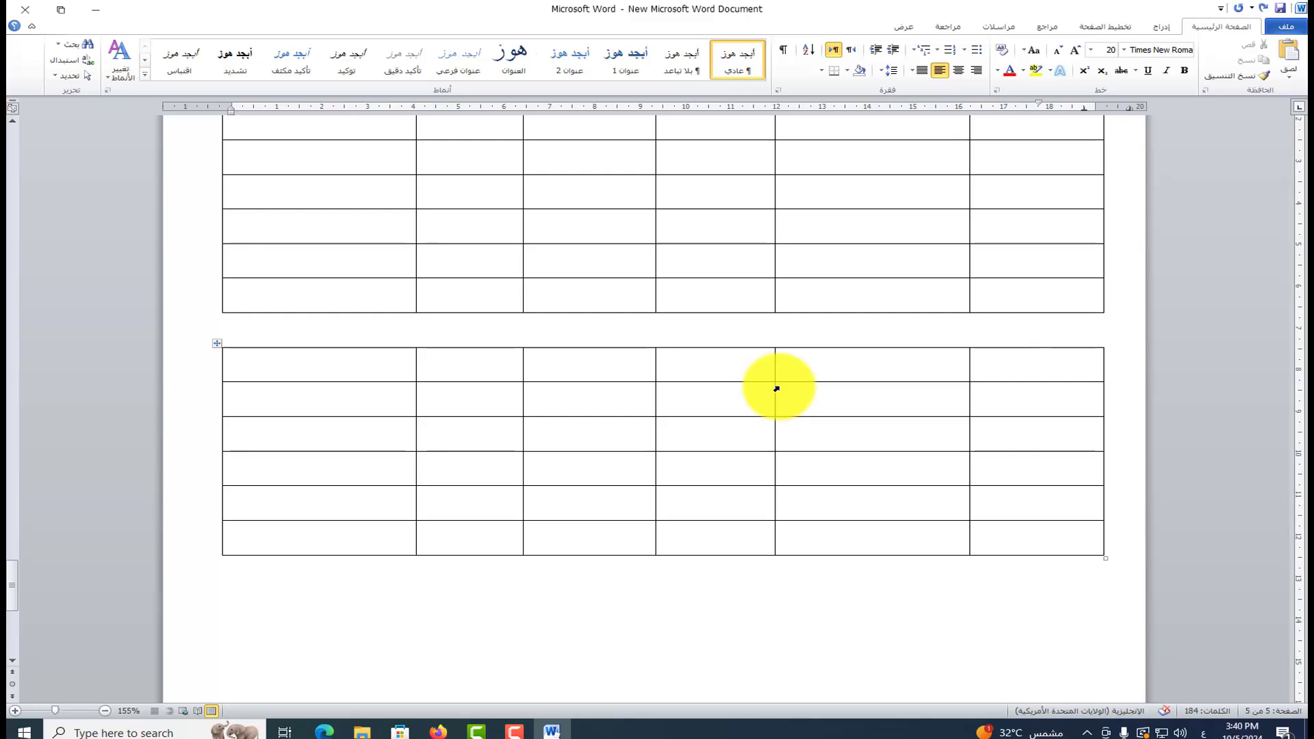
key("Delete")
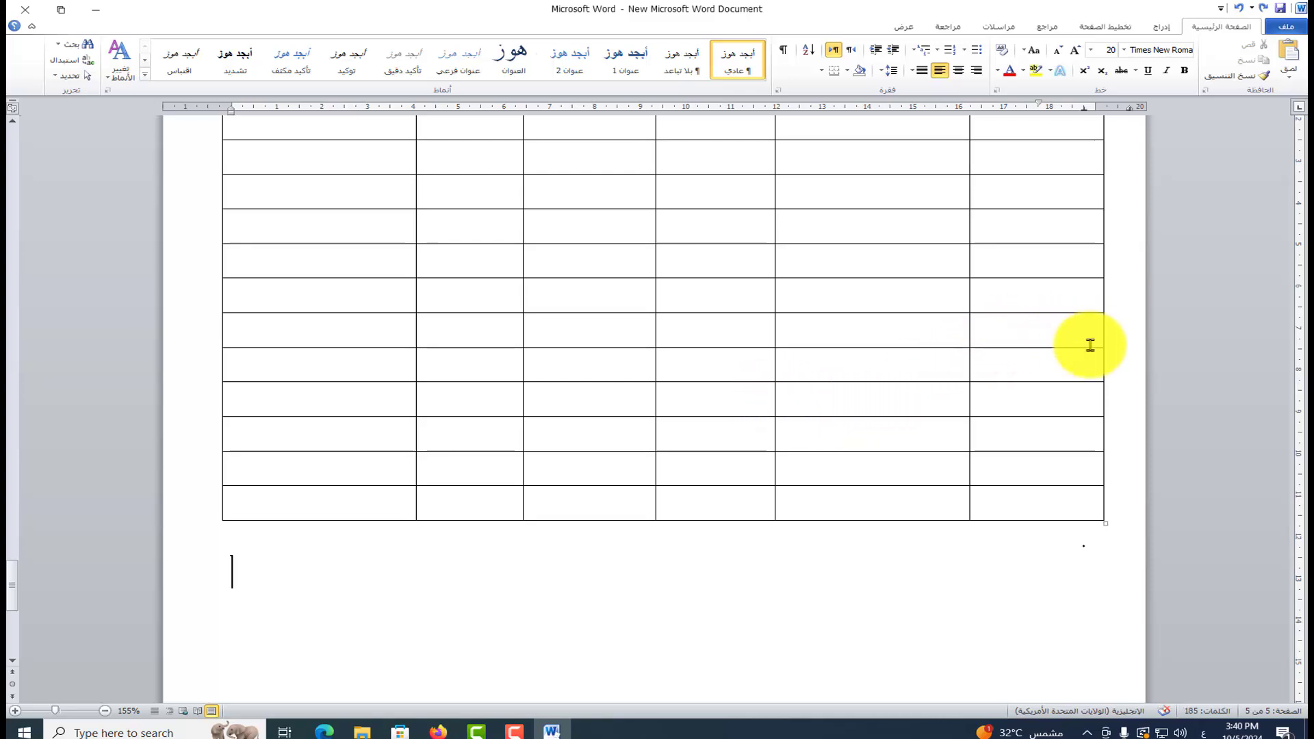
Split the table at its fifth-last row so the last five rows form a separate table
left_click_drag(1088, 362, 344, 380)
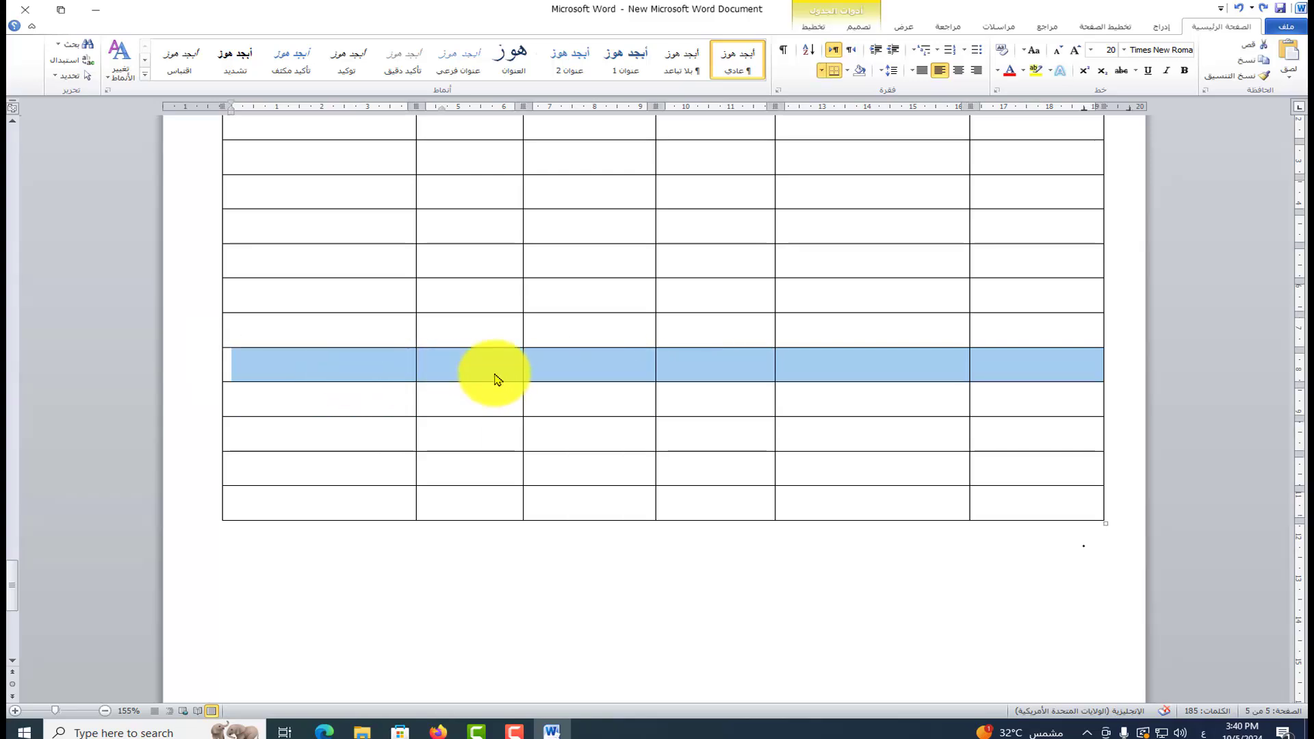
left_click(813, 26)
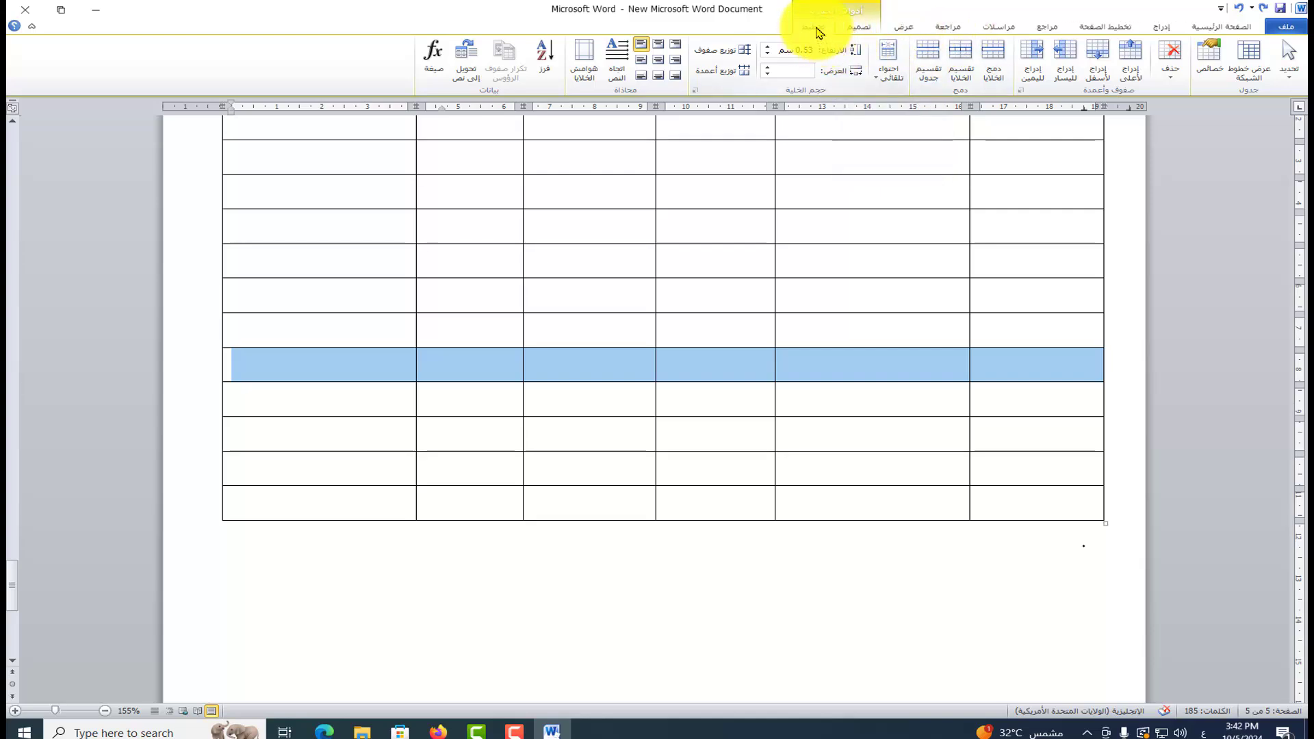
left_click(930, 63)
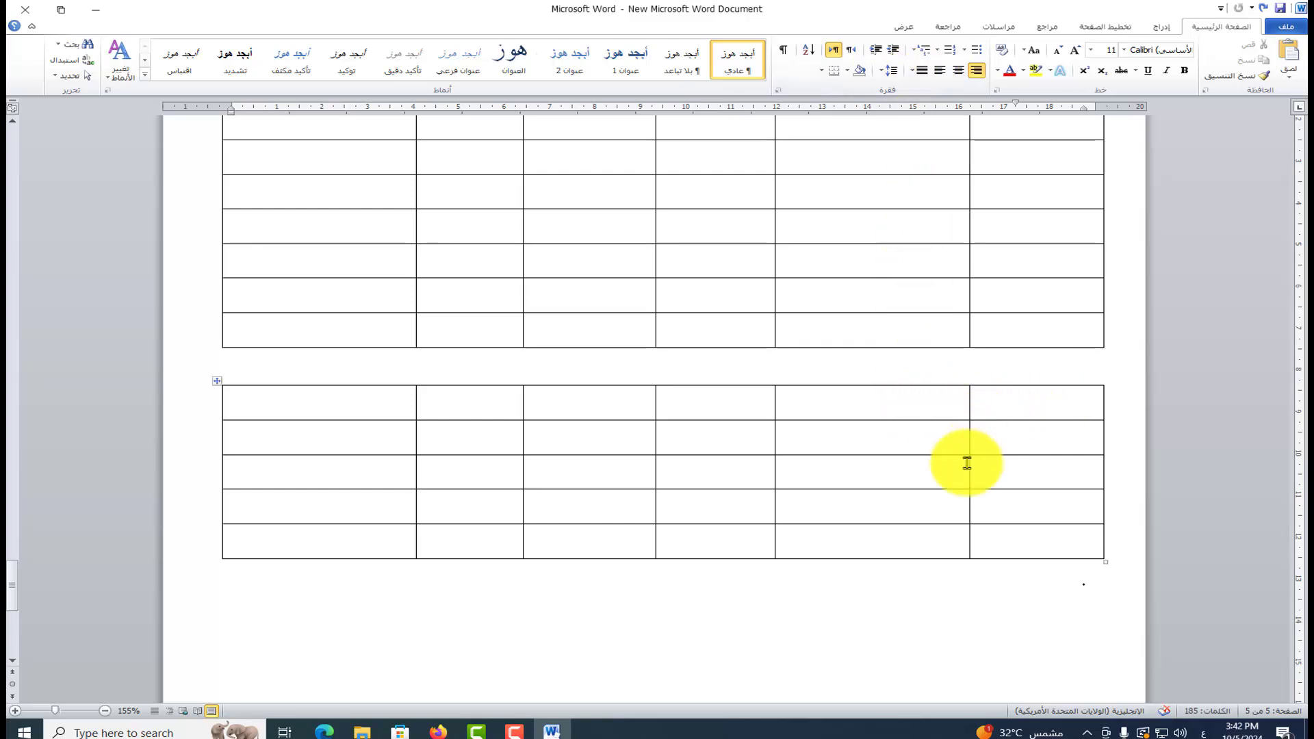
Split the last two rows off the five-row table into their own table
scroll(913, 446, "down", 1)
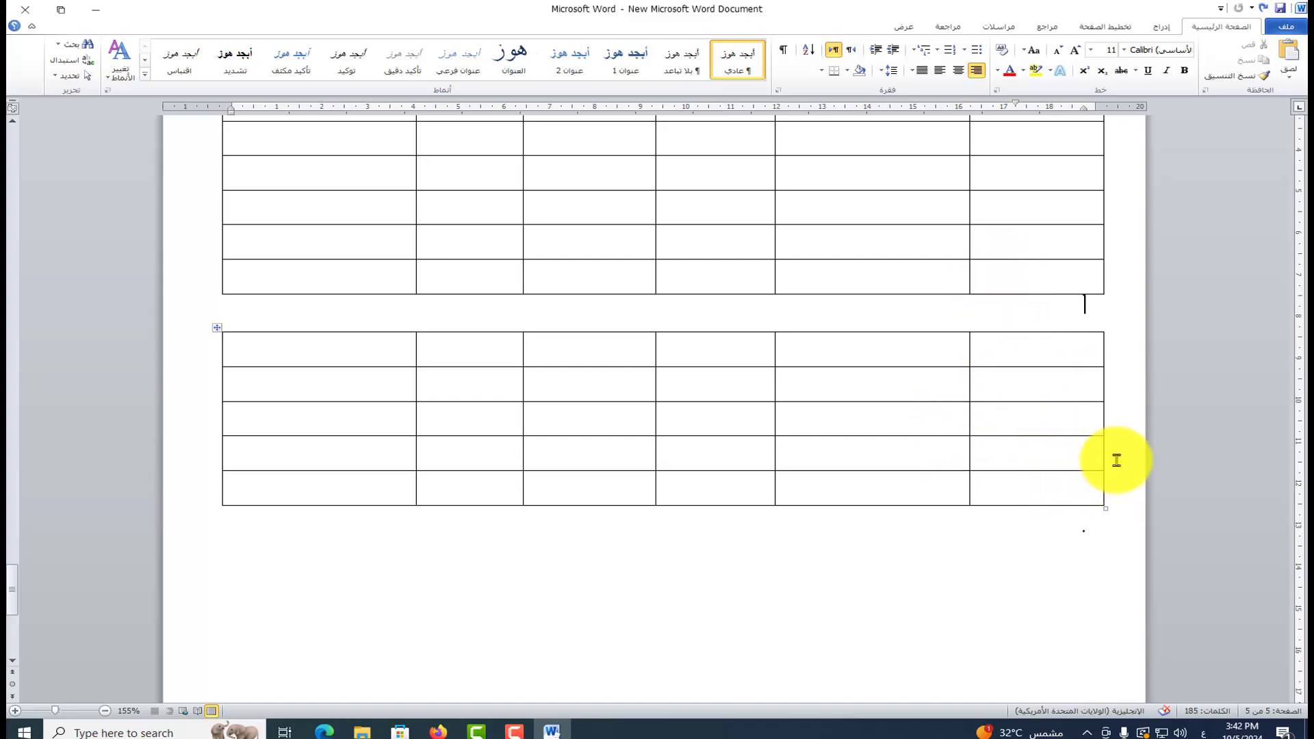
left_click_drag(1103, 461, 350, 504)
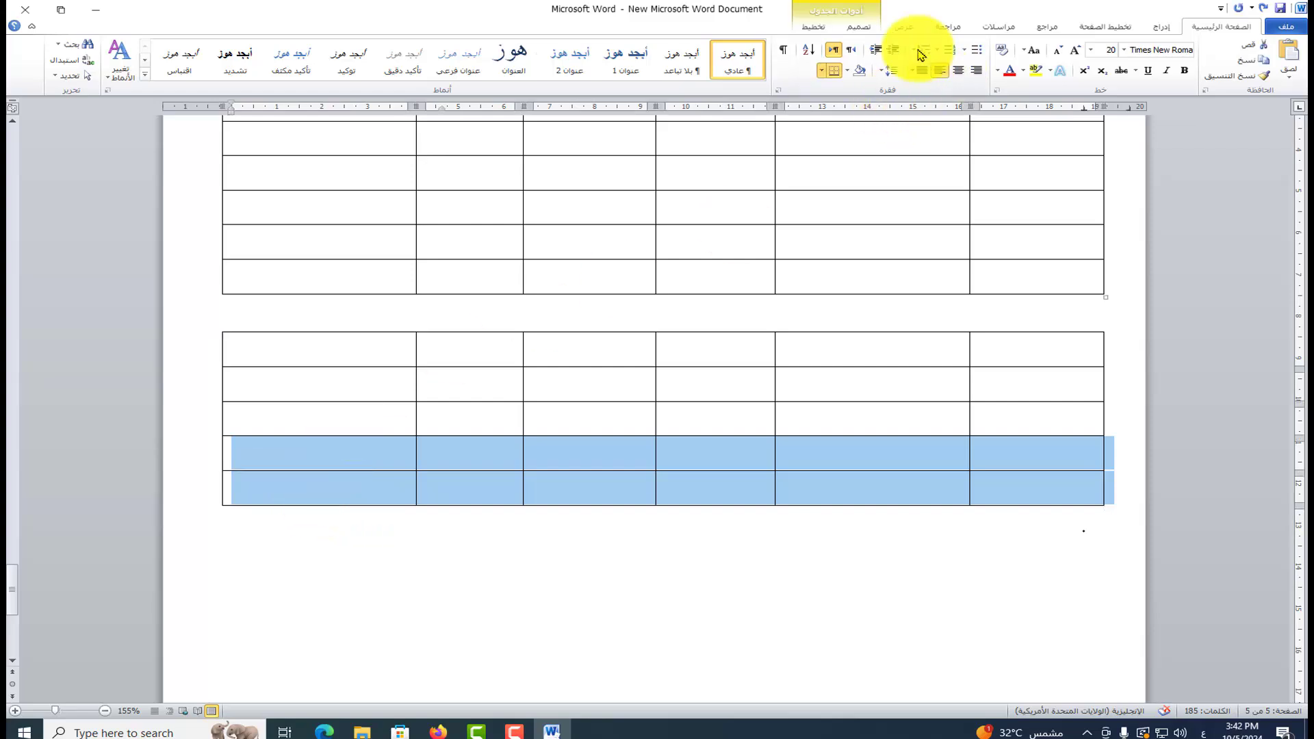
left_click(813, 27)
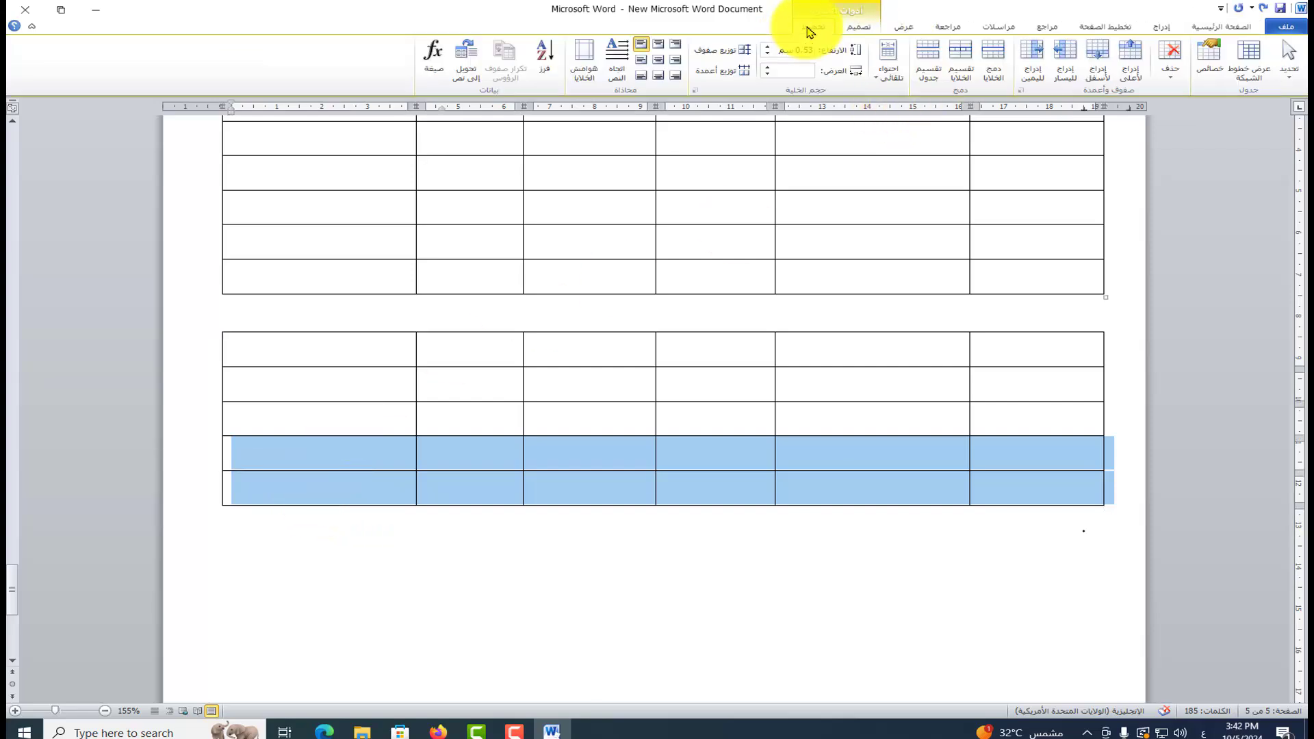
left_click(931, 73)
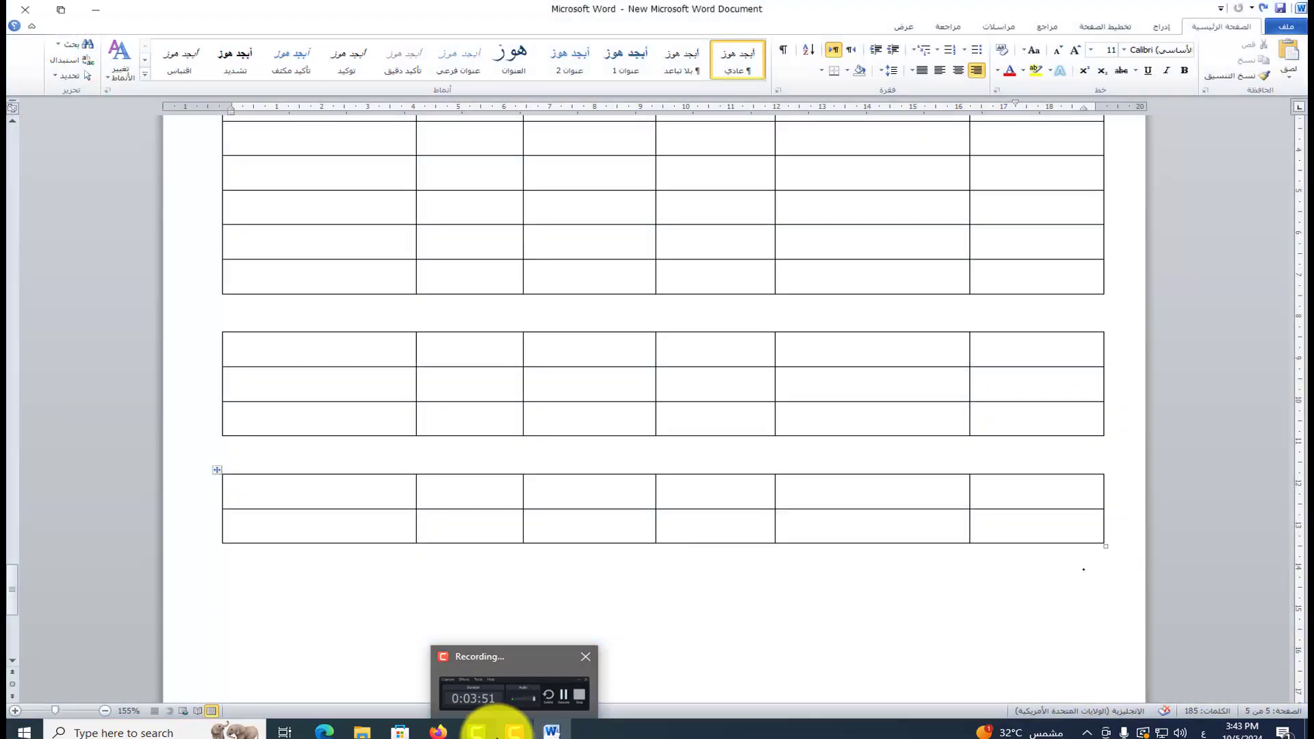
mouse_move(477, 730)
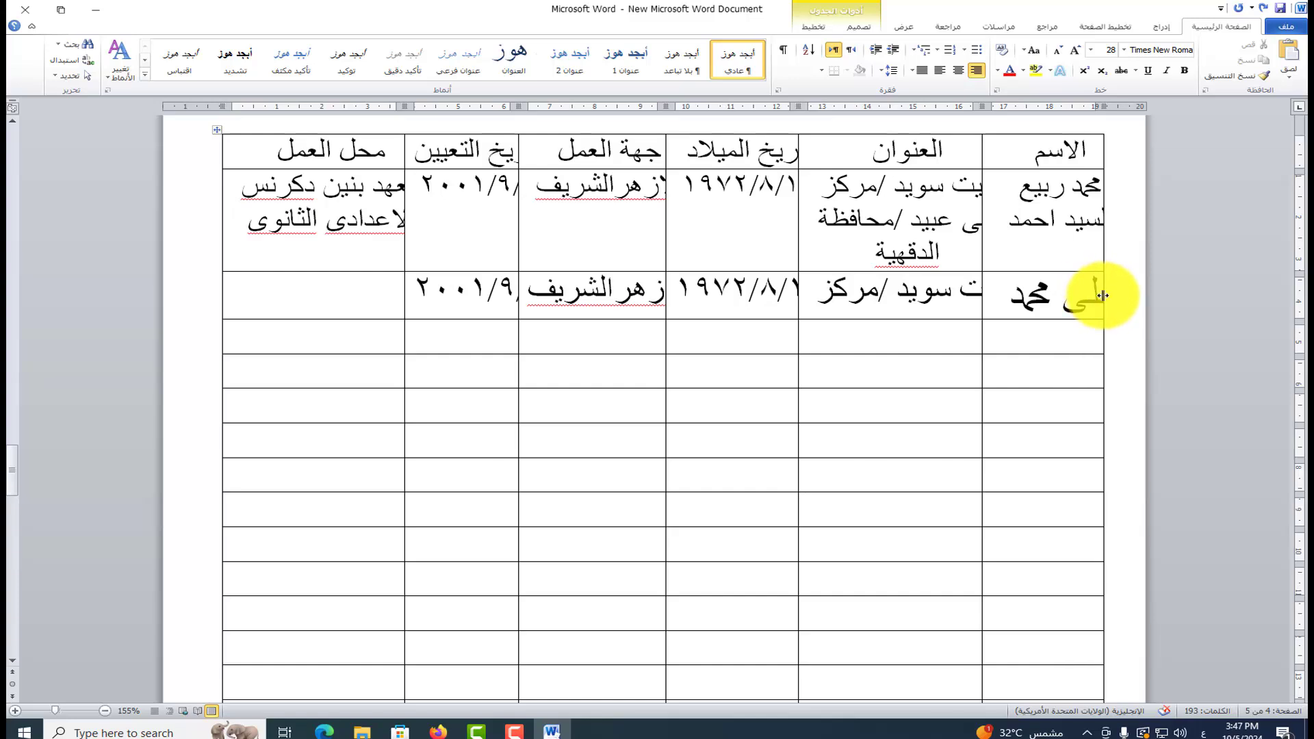
Set the font size of the table's second data row to 22
left_click_drag(1094, 296, 399, 309)
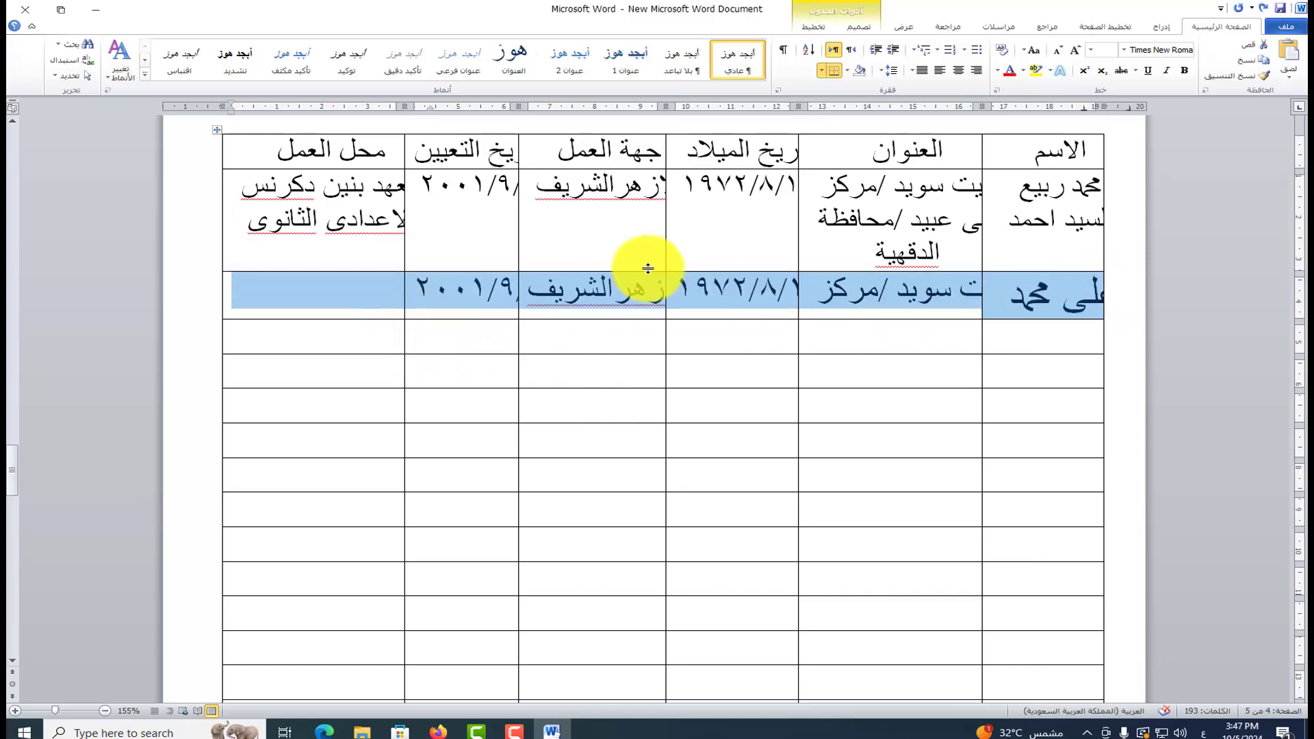
left_click(1094, 52)
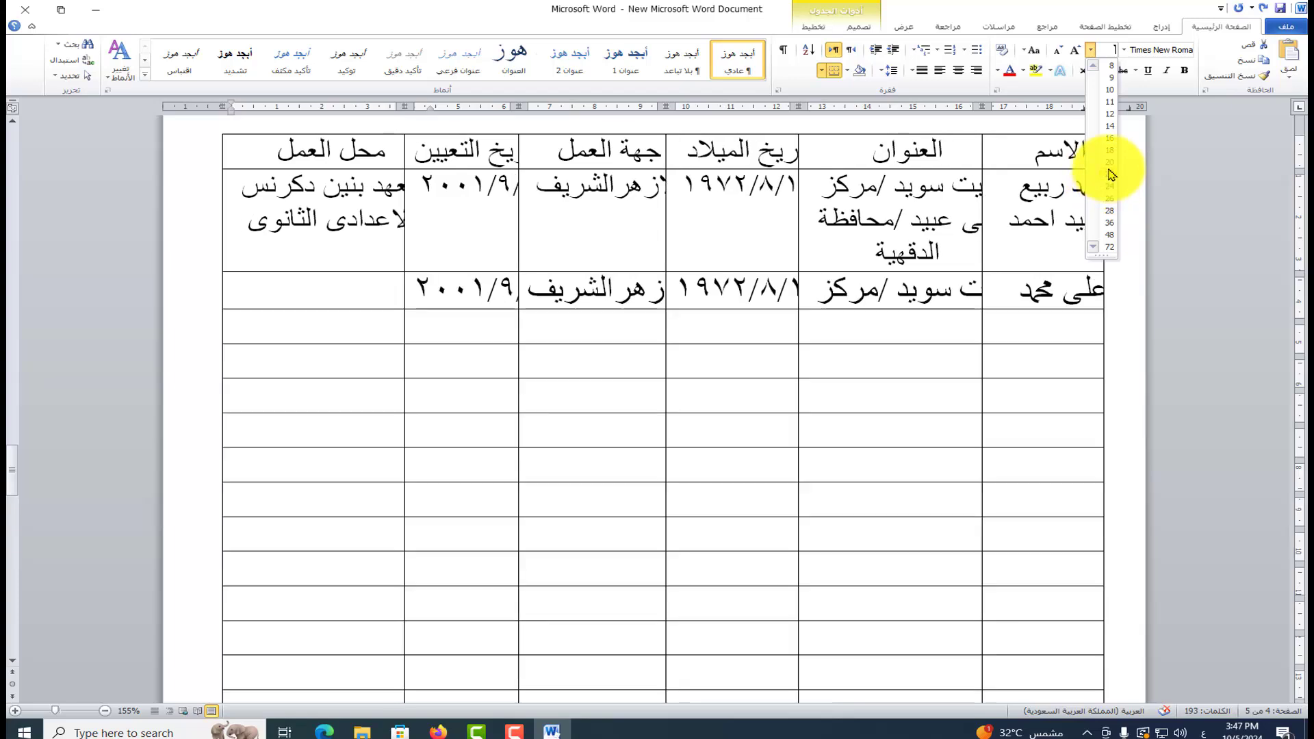
left_click(1111, 175)
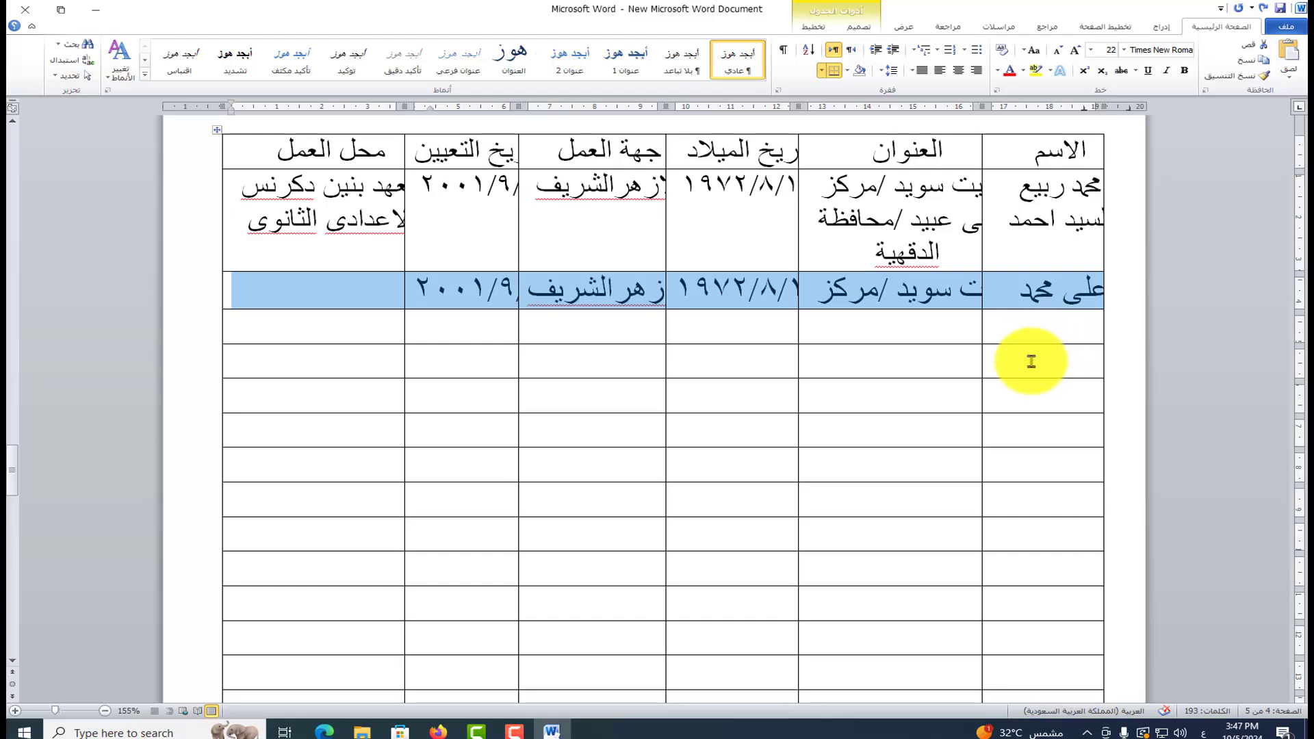
left_click(1041, 396)
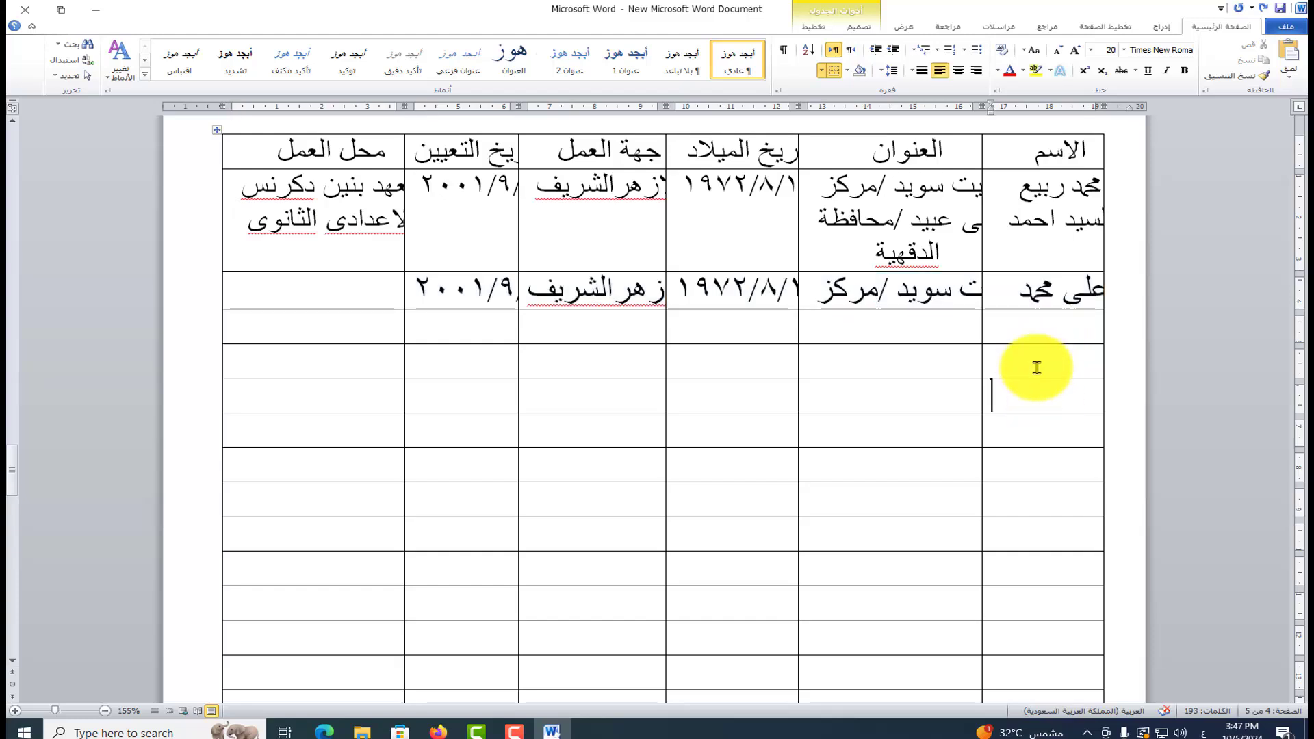
Select the two filled data rows of the staff table and open the table's cell margins settings
left_click(957, 342)
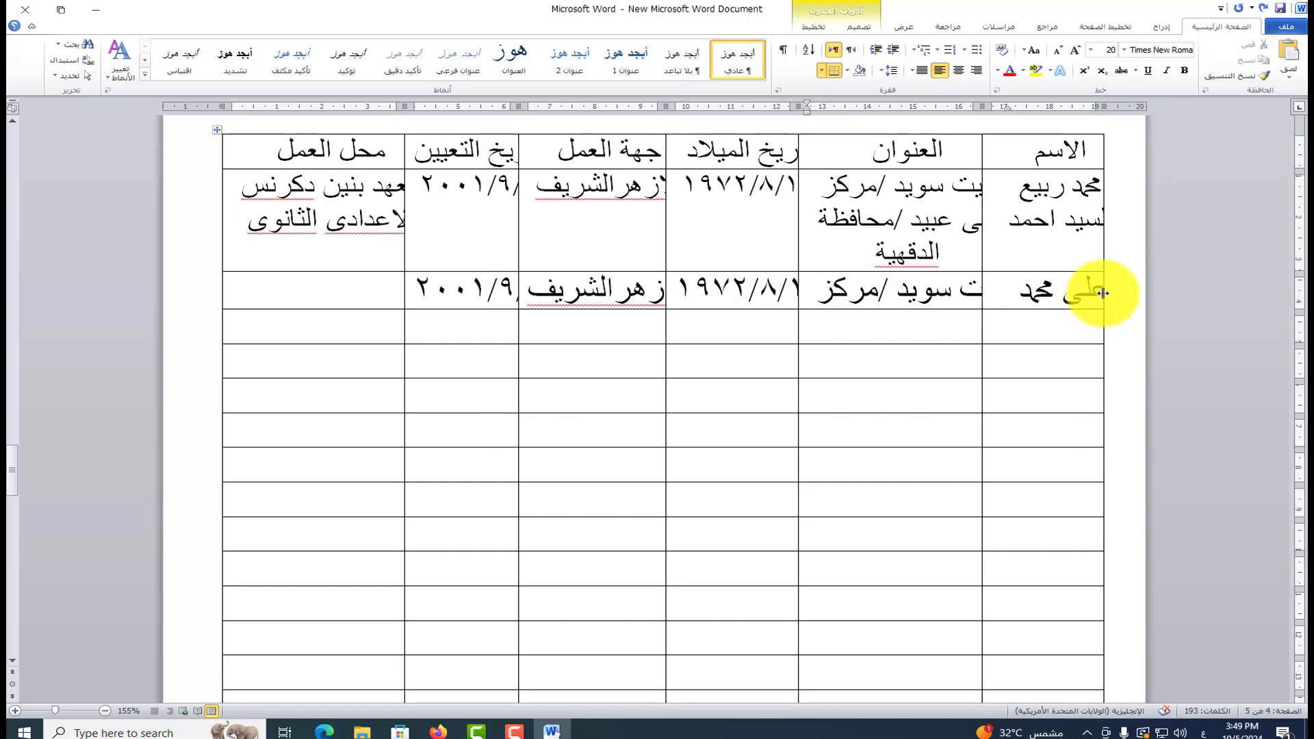
left_click(1100, 186)
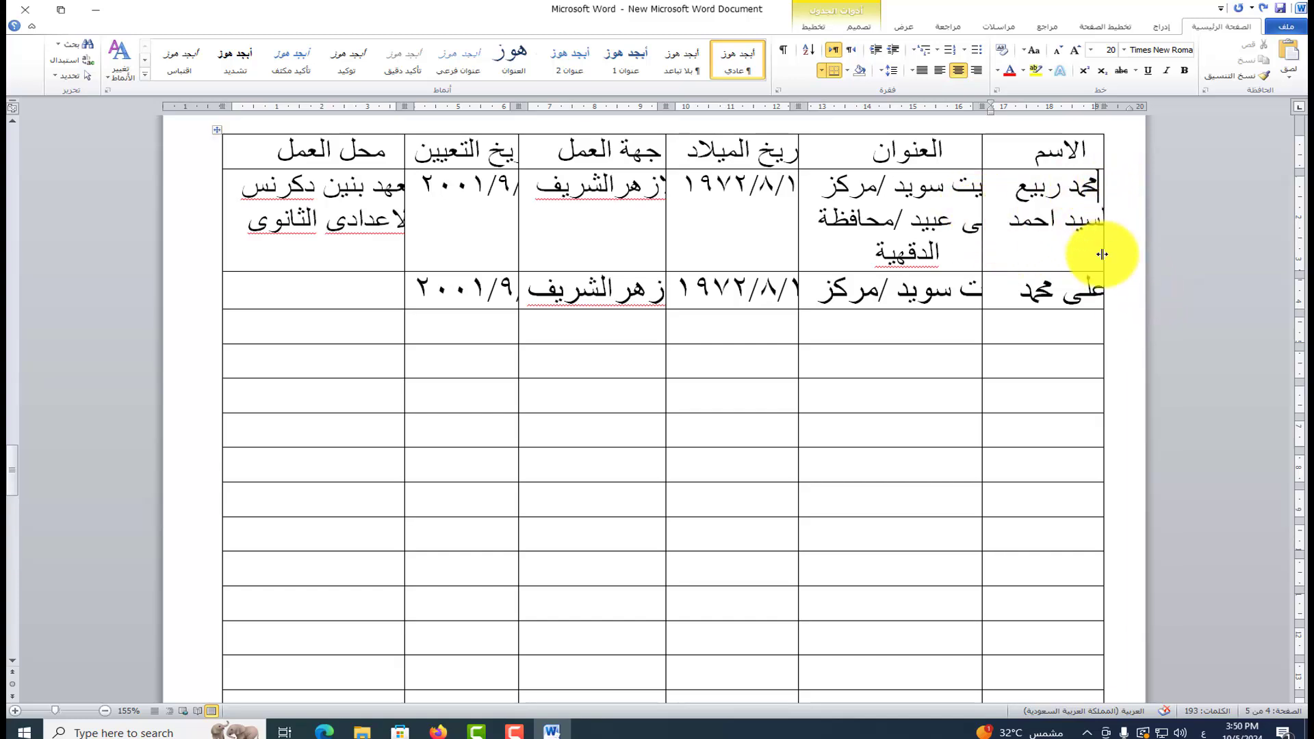
left_click(1099, 186)
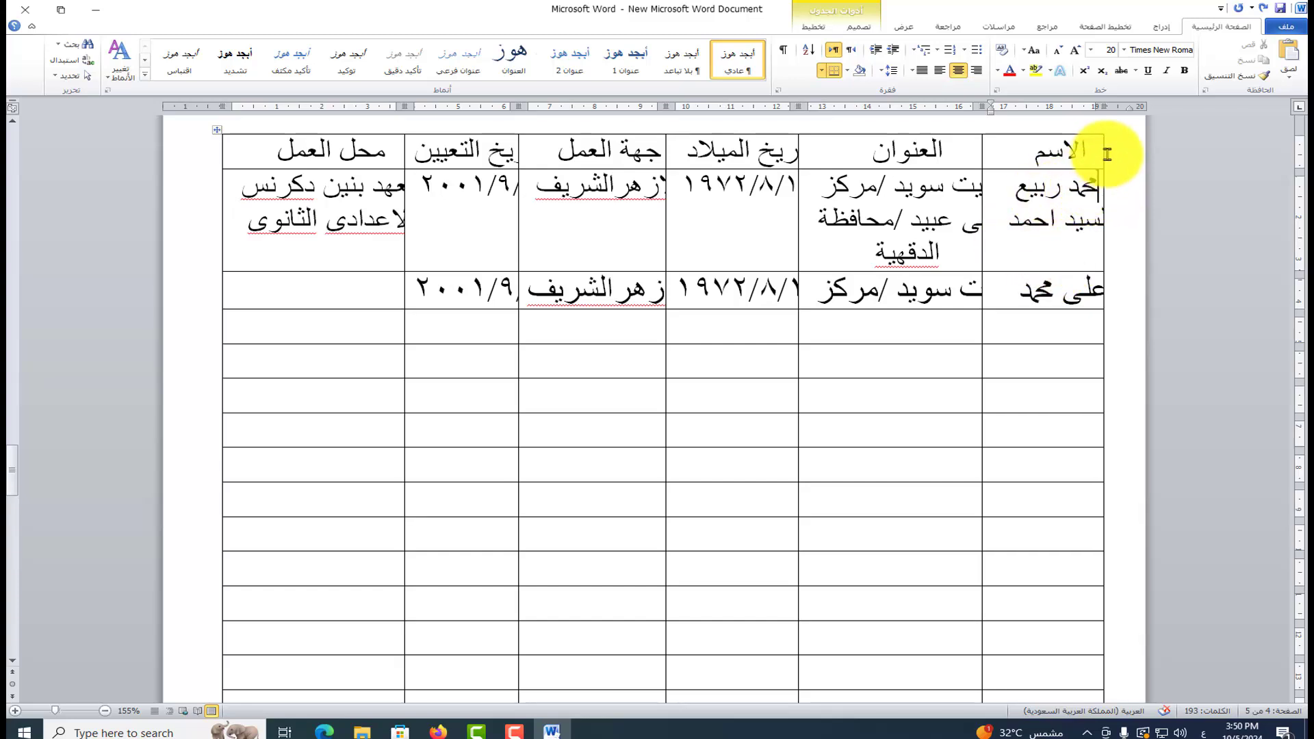
left_click_drag(1109, 189, 322, 295)
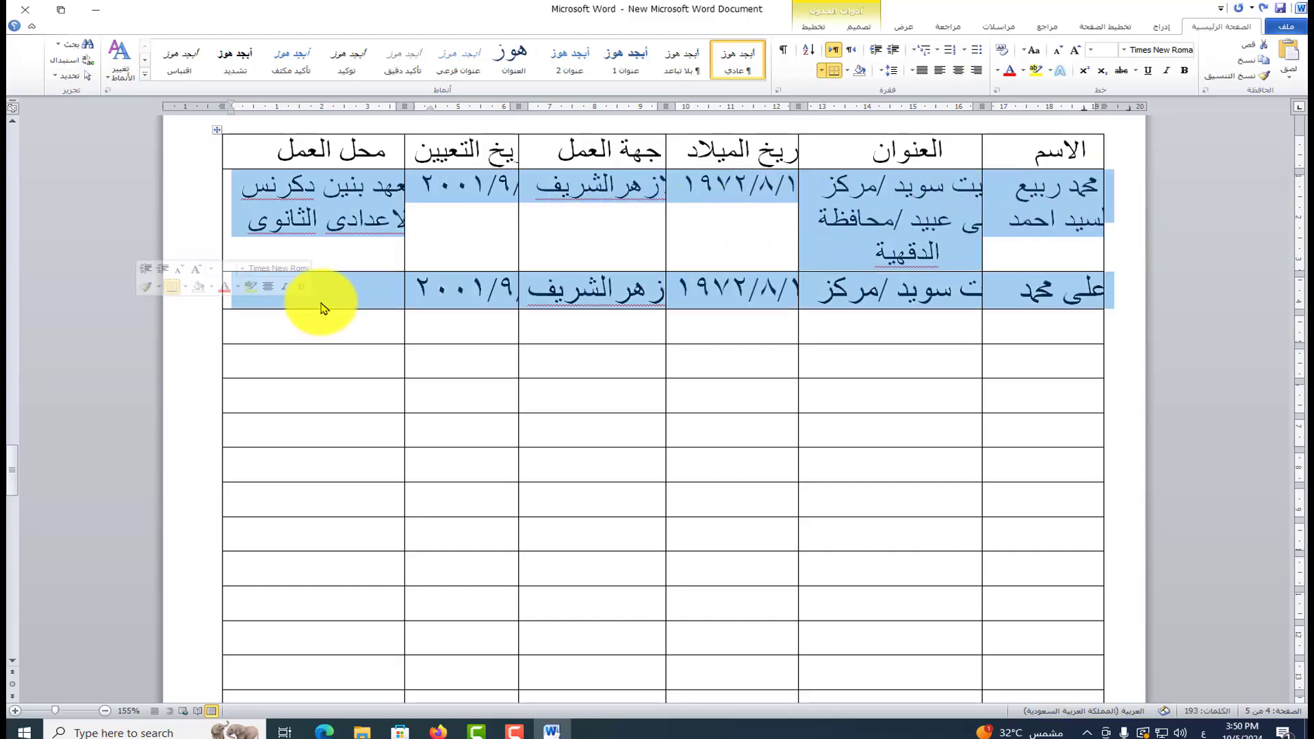
left_click(814, 28)
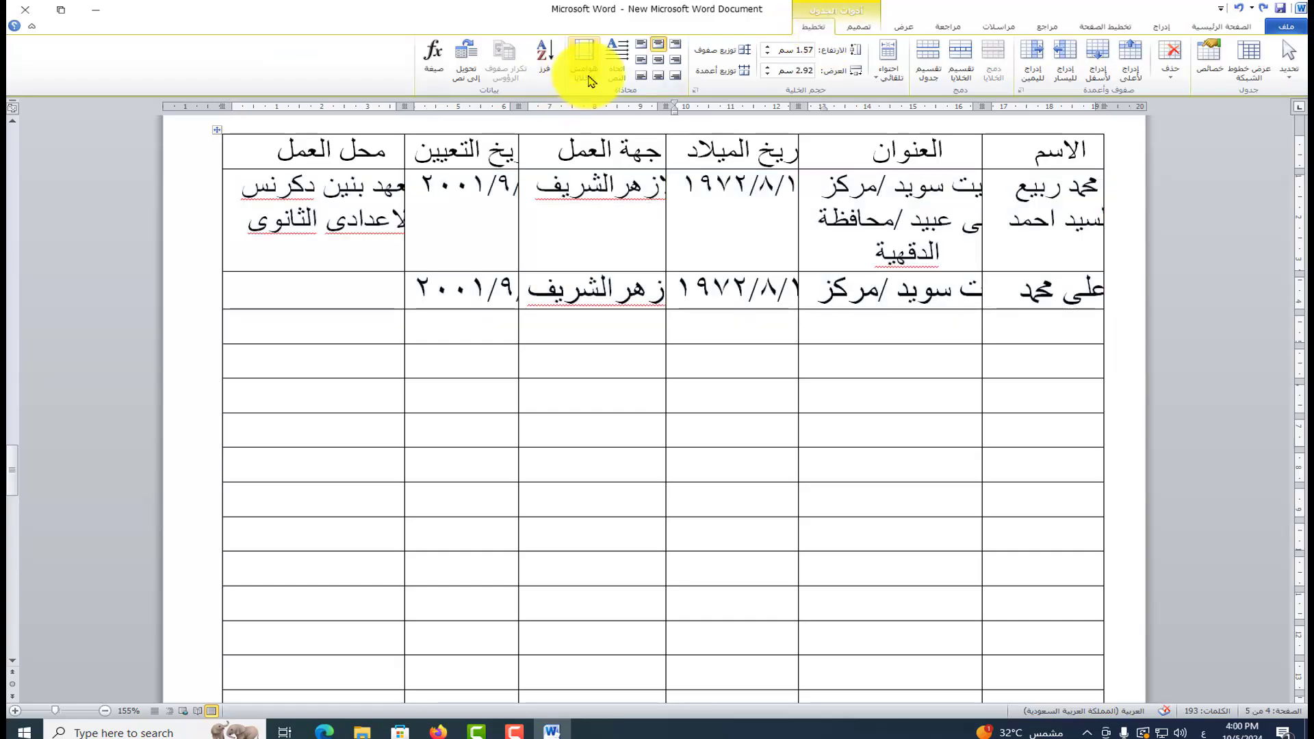
left_click(585, 68)
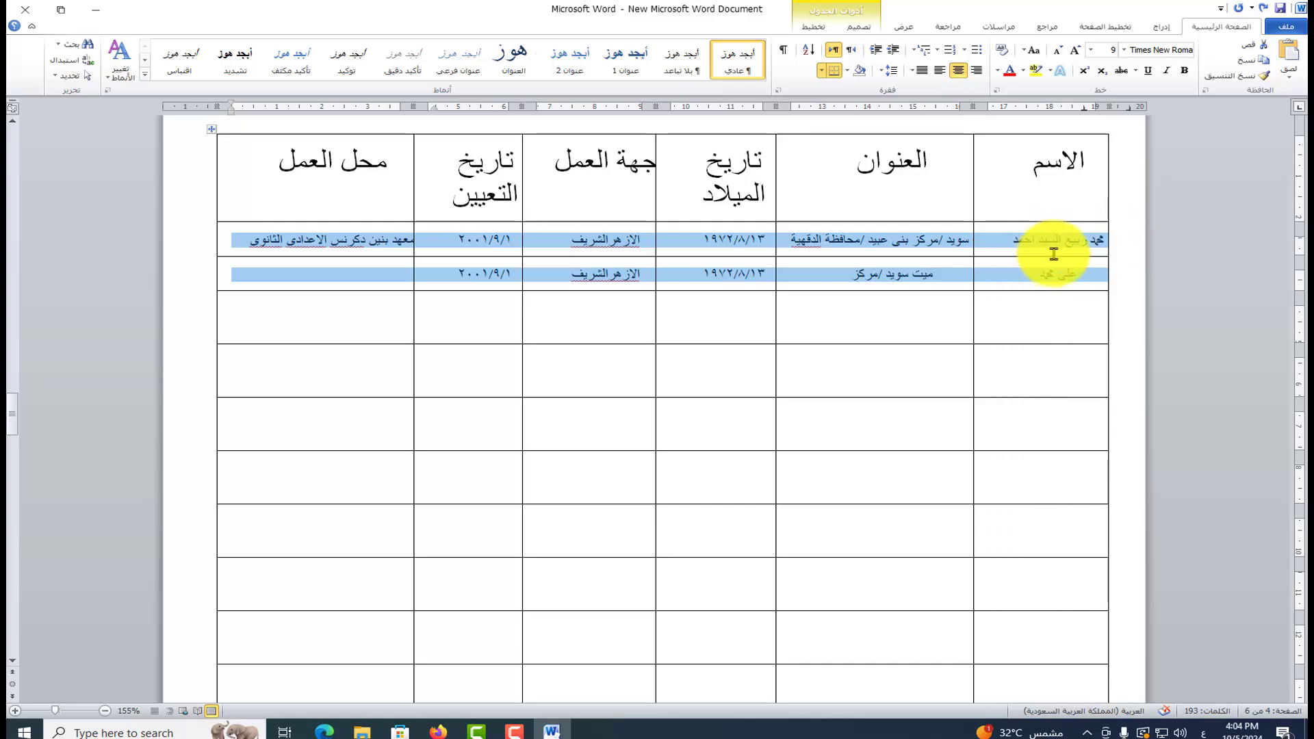
Select the rows below the header through the end of the staff table and distribute the table's row heights evenly
left_click(864, 359)
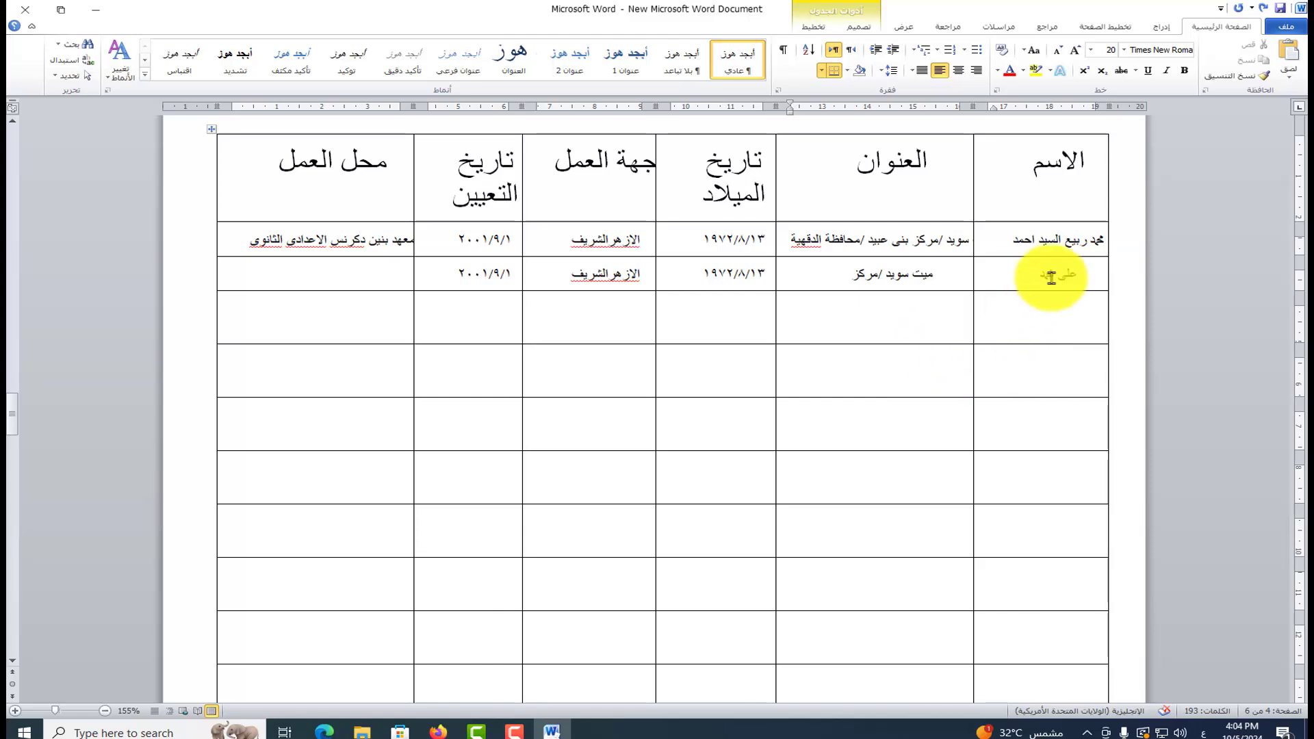
left_click_drag(1099, 239, 355, 709)
scroll(529, 493, "up", 15)
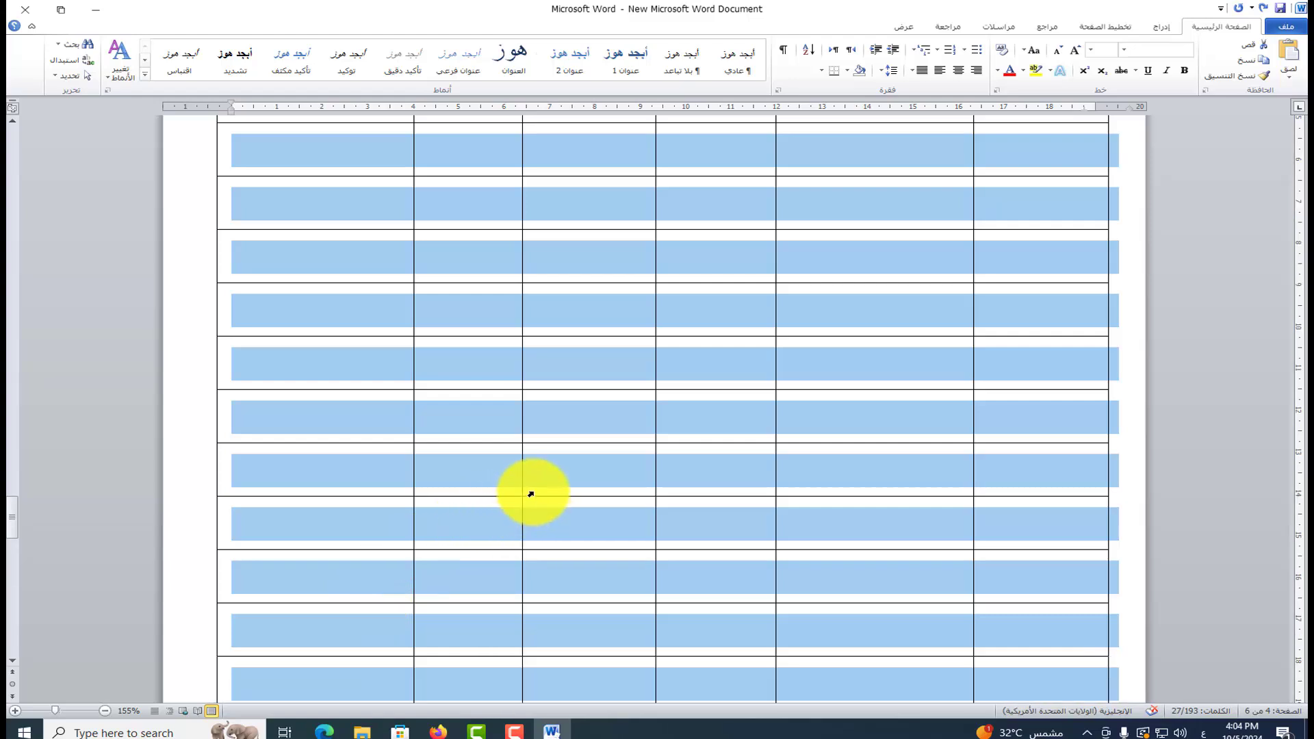
scroll(613, 482, "up", 3)
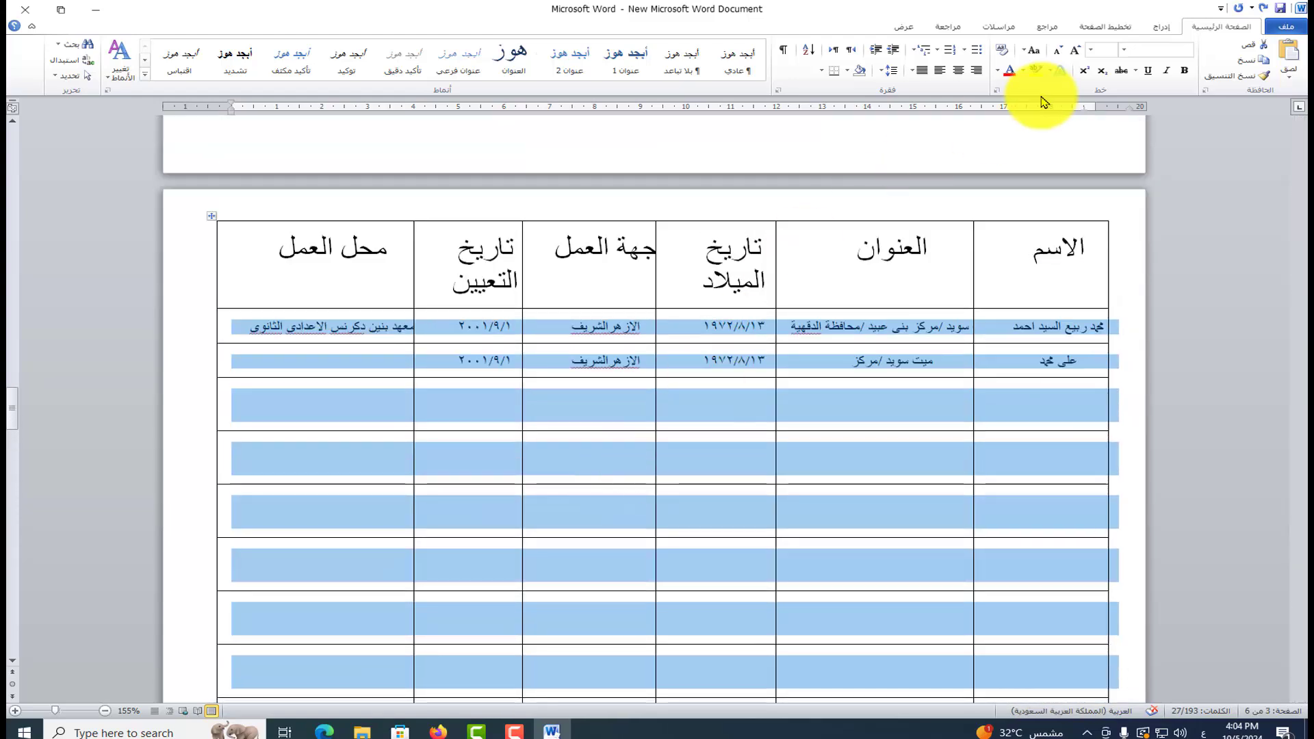
left_click(902, 31)
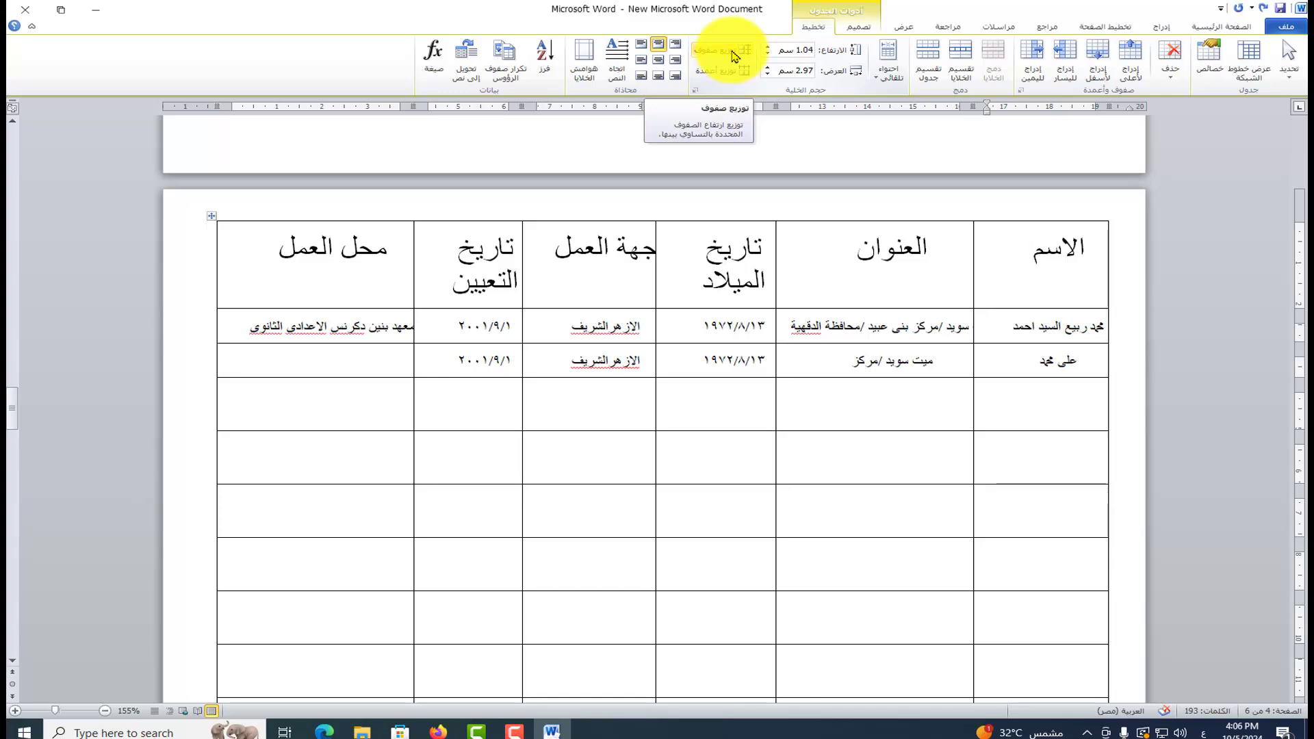
left_click(735, 56)
scroll(839, 373, "down", 1)
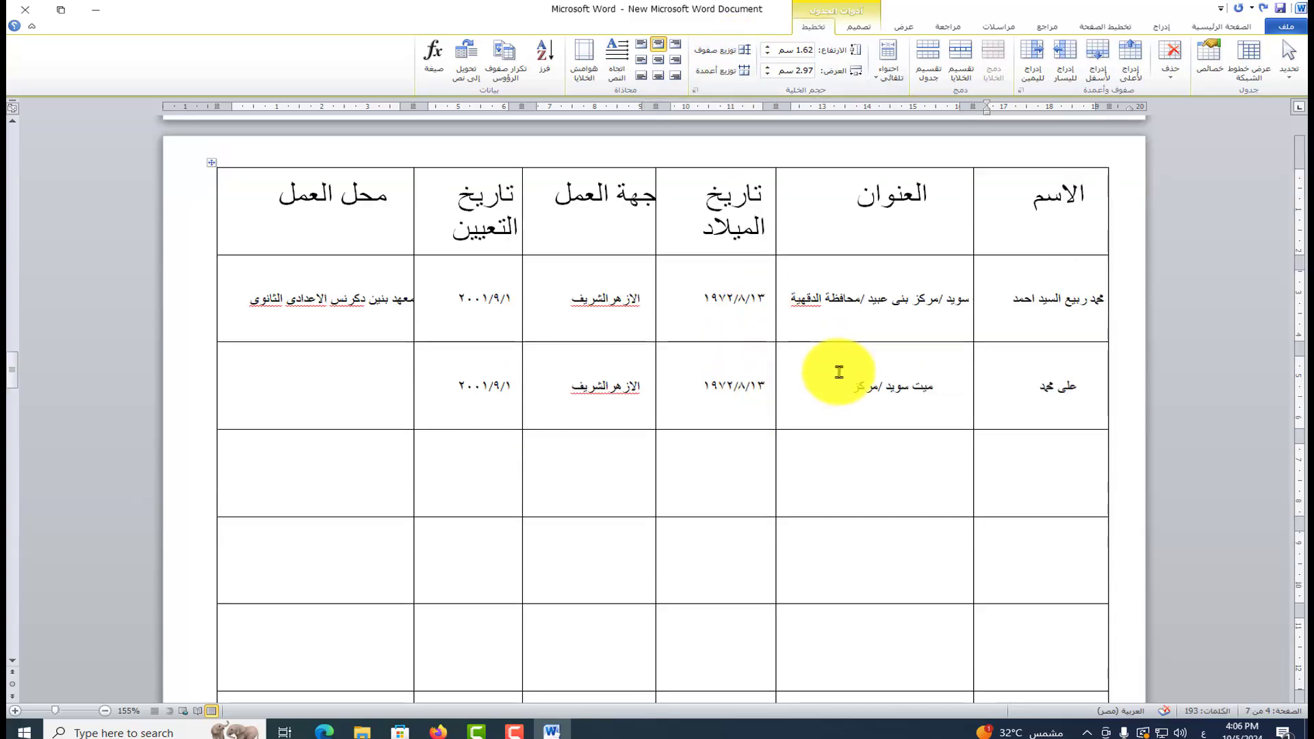
scroll(839, 372, "down", 4)
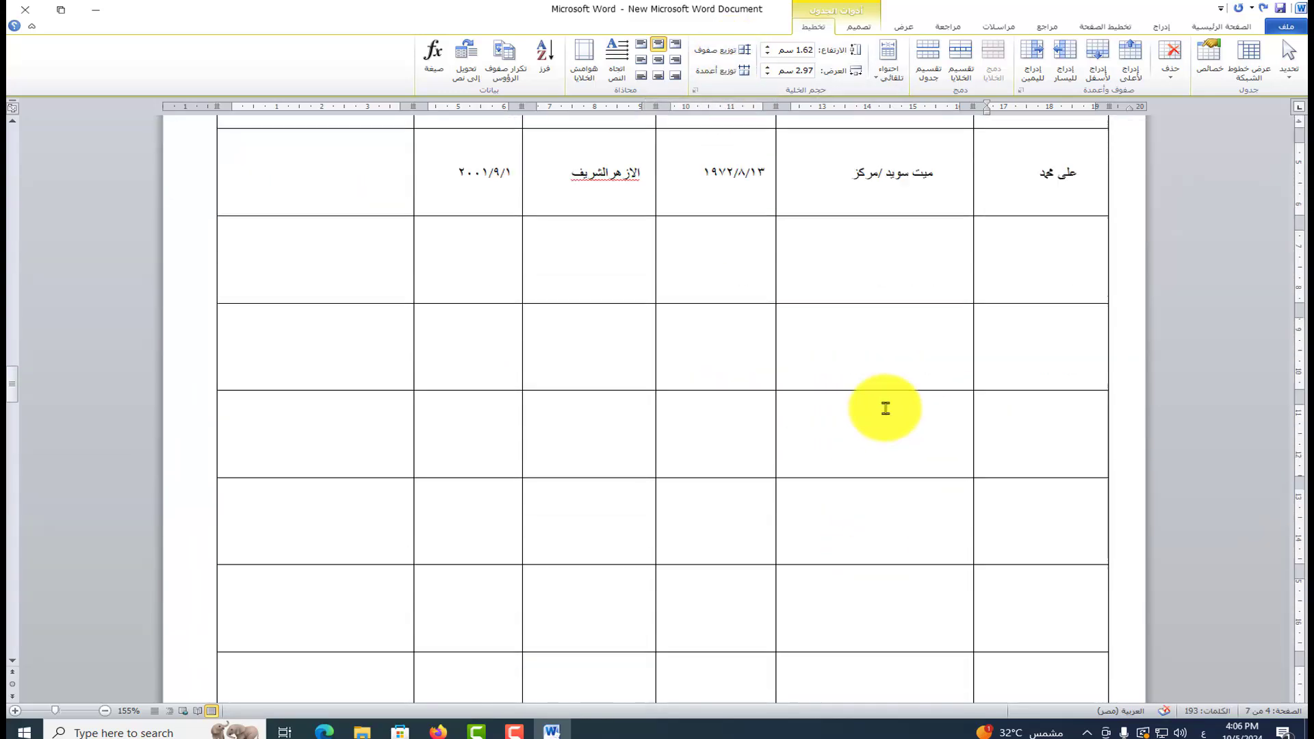
scroll(886, 409, "up", 4)
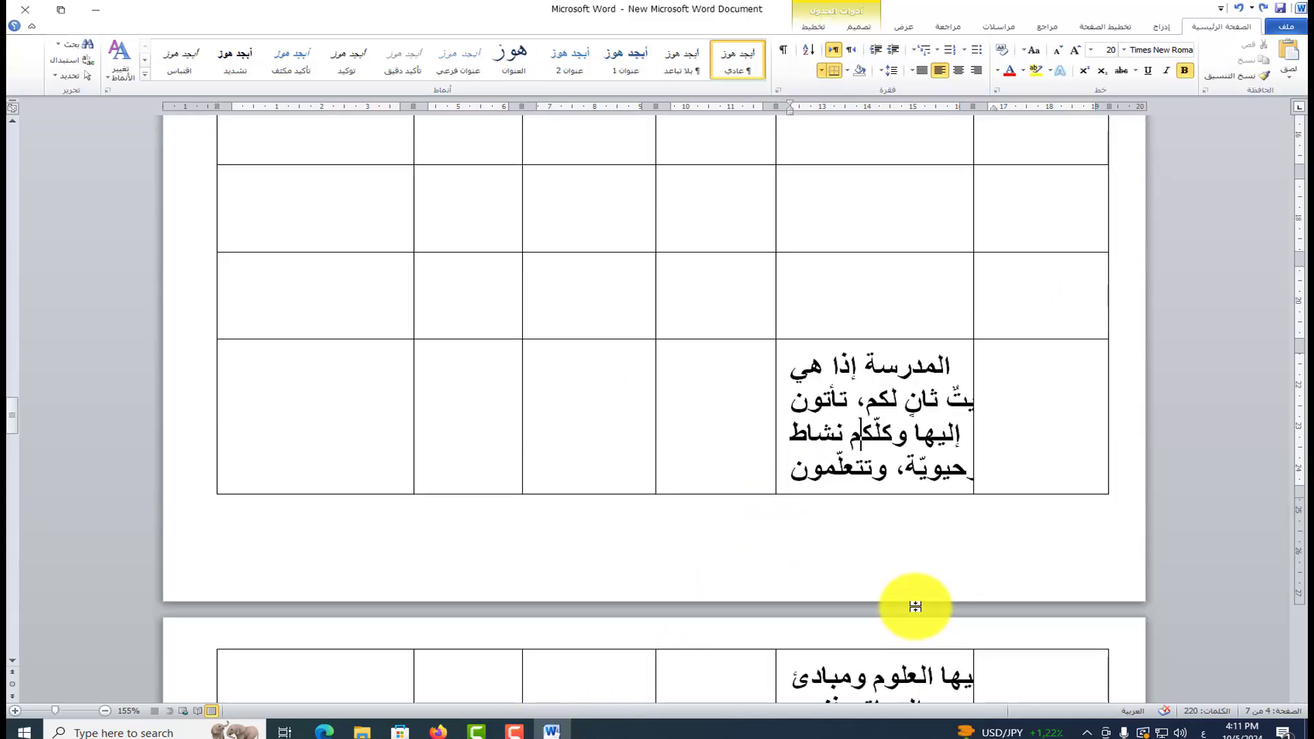
Prevent the table row containing the long school paragraph from breaking across pages in the table properties
scroll(907, 607, "down", 2)
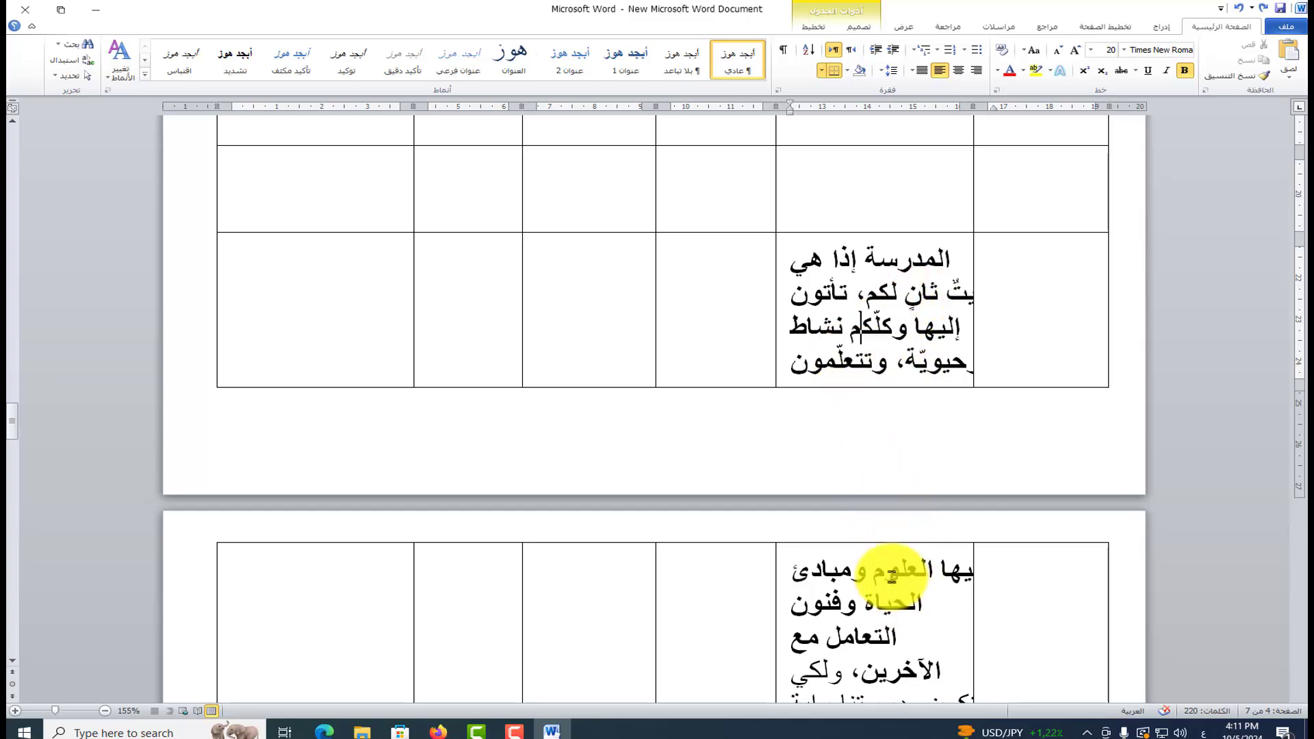
scroll(930, 518, "down", 4)
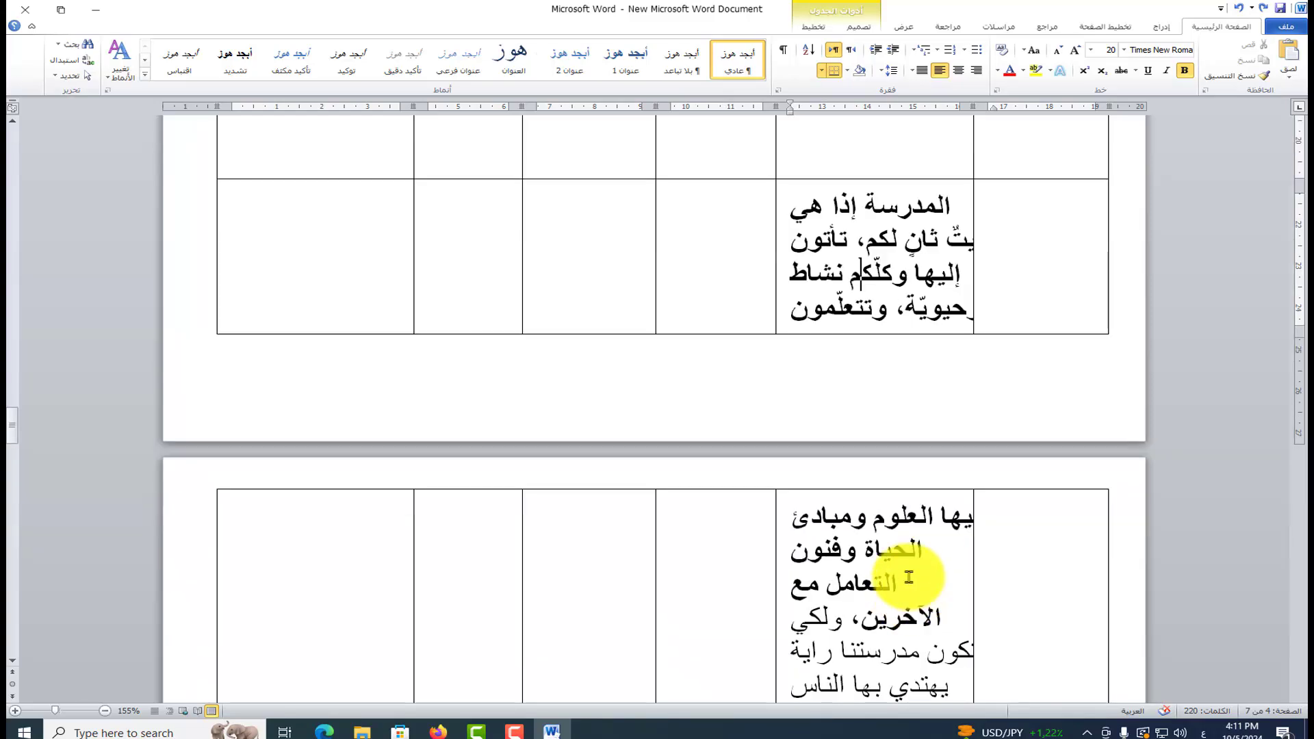
scroll(909, 299, "up", 2)
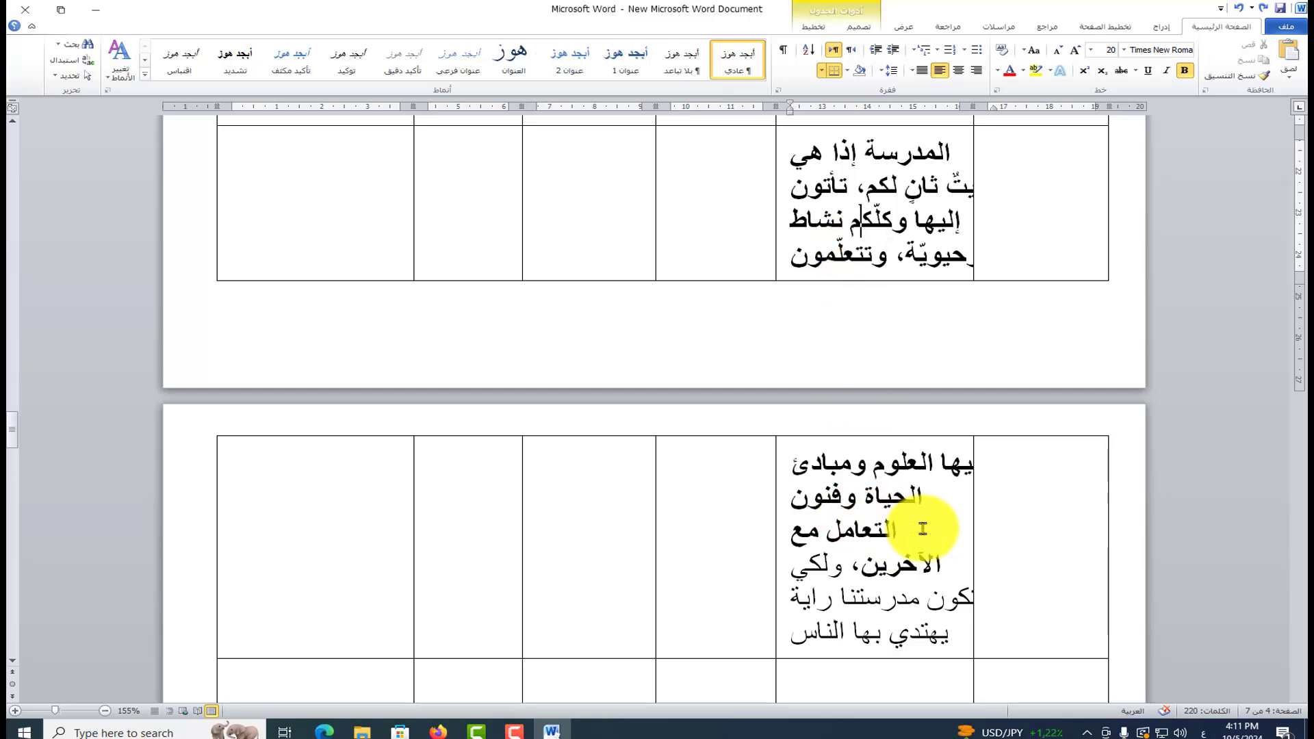
right_click(890, 230)
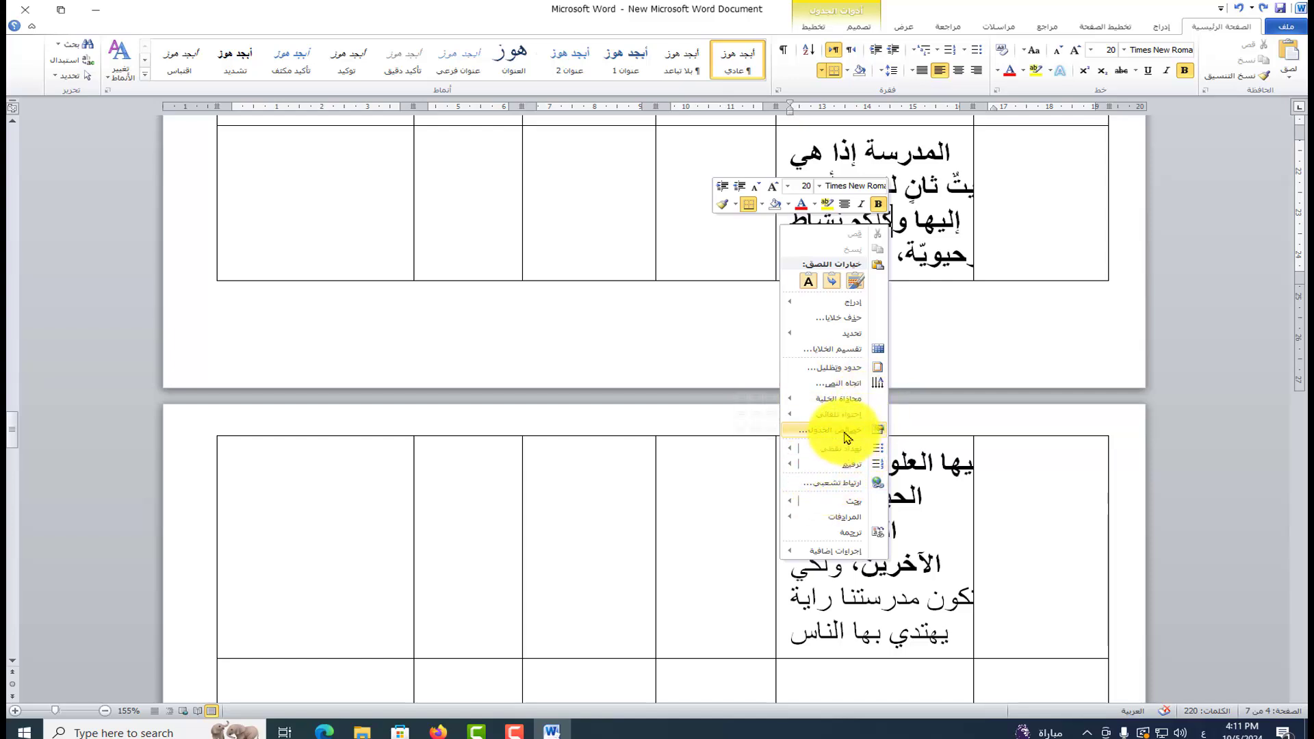
left_click(847, 438)
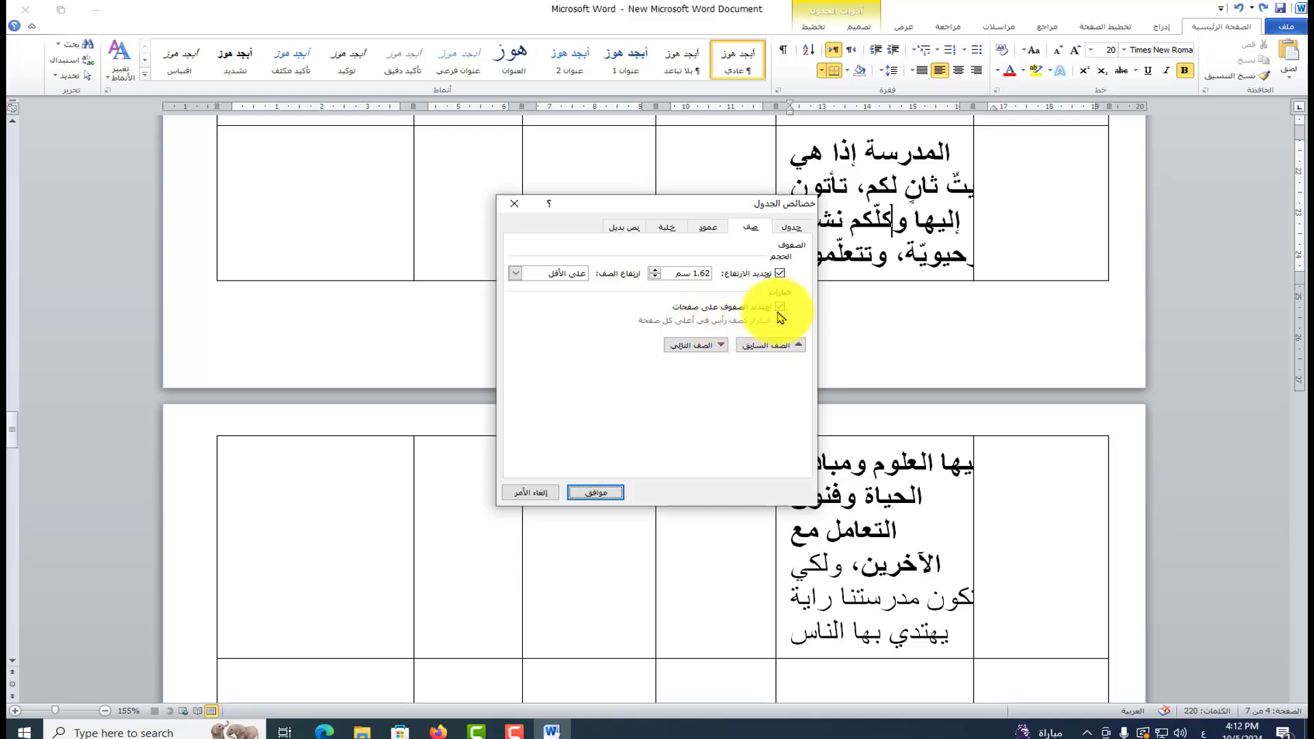
left_click(604, 493)
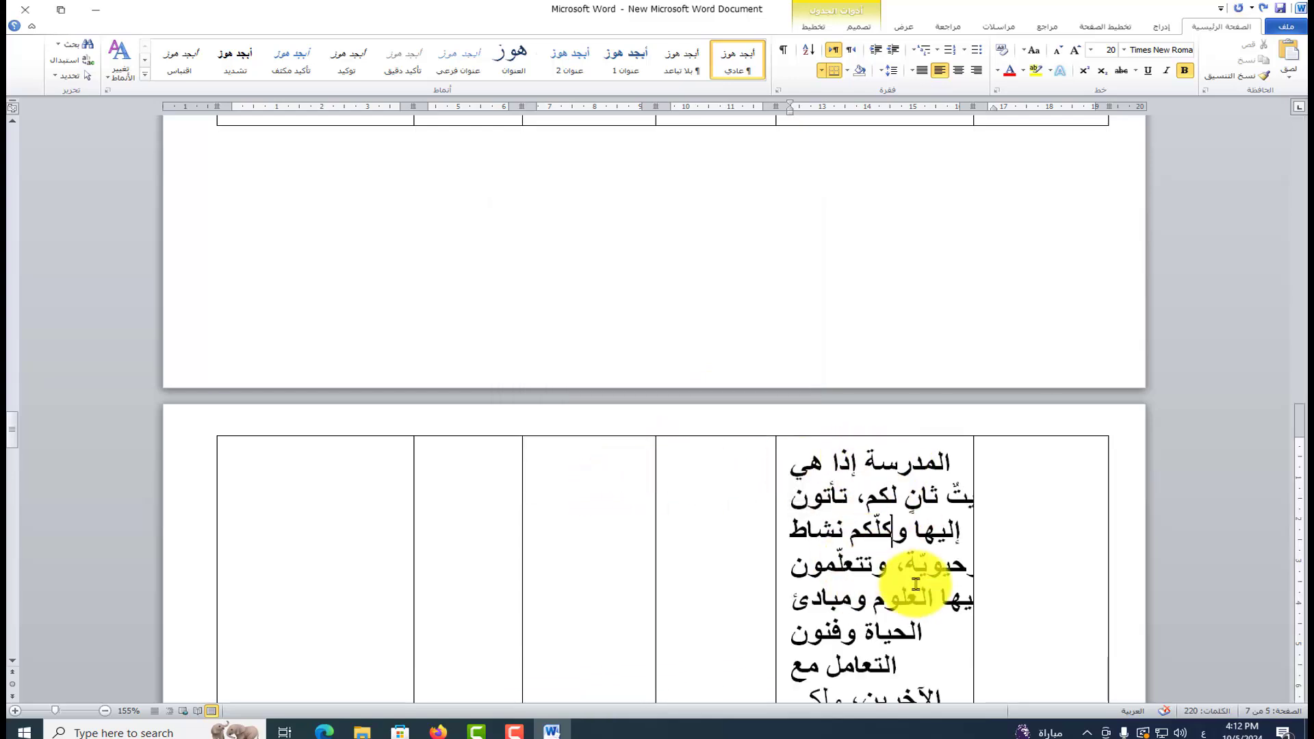
scroll(915, 583, "up", 3)
scroll(916, 583, "up", 1)
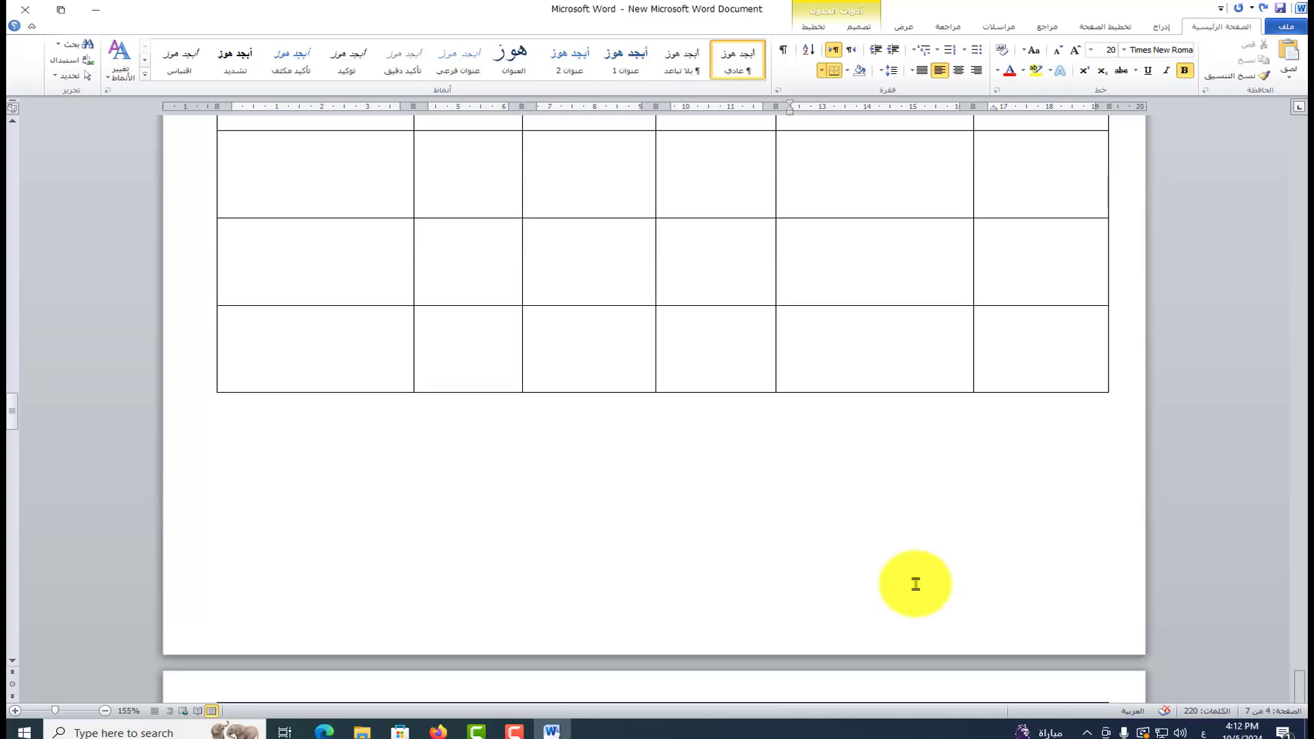
scroll(916, 584, "down", 5)
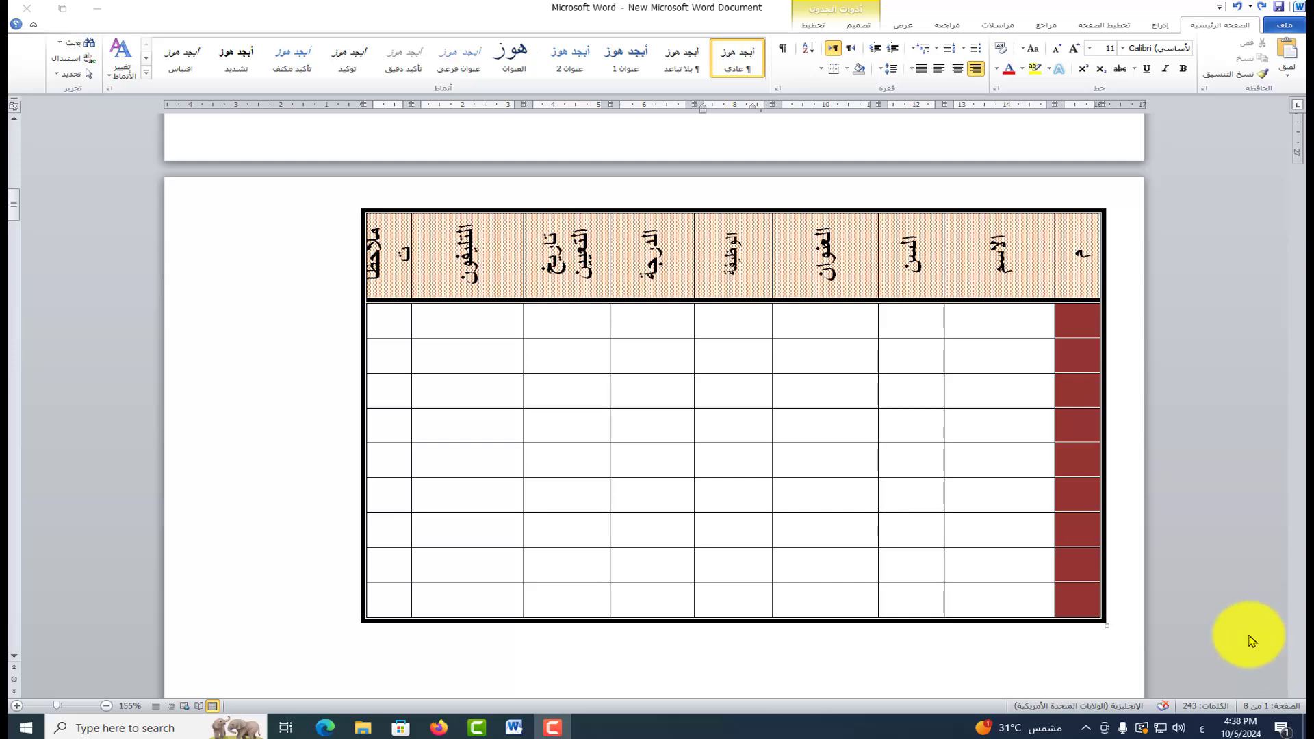
Set text wrapping to Around for the first-page table with rotated headers and a dark red number column
scroll(1213, 688, "up", 15)
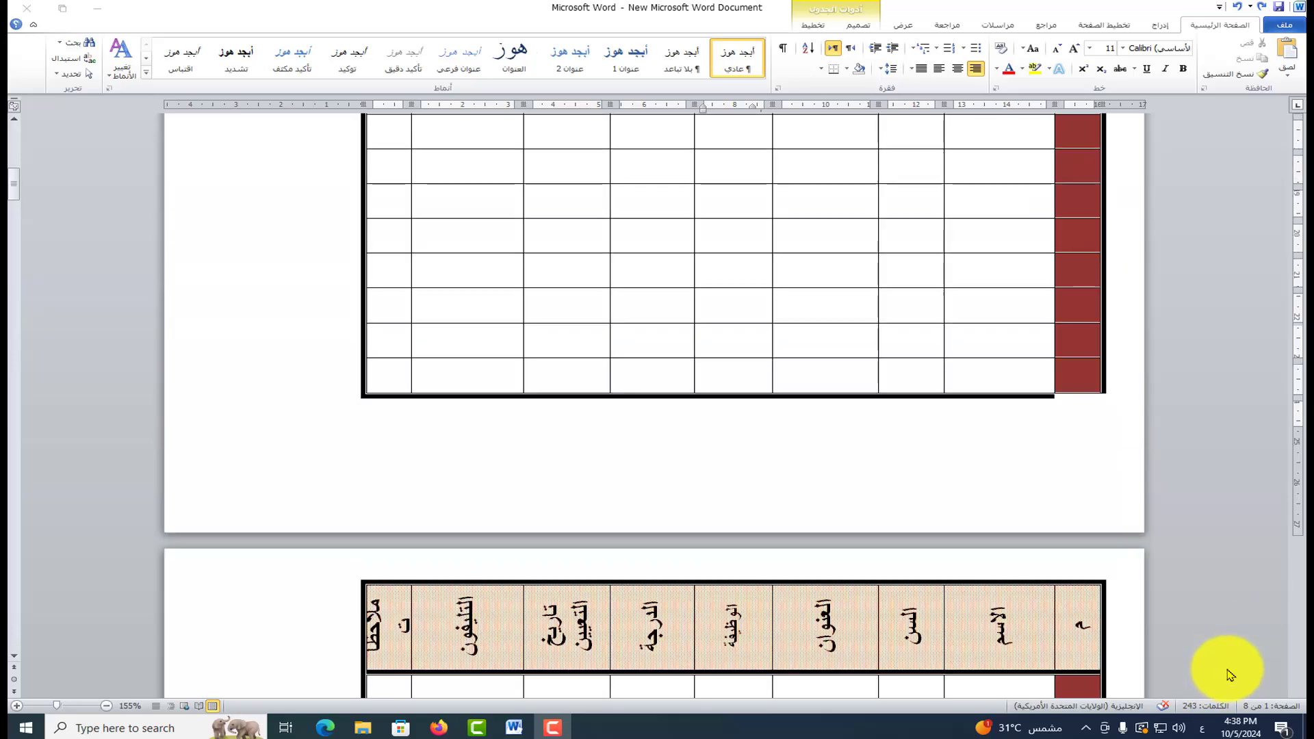
scroll(1239, 663, "up", 3)
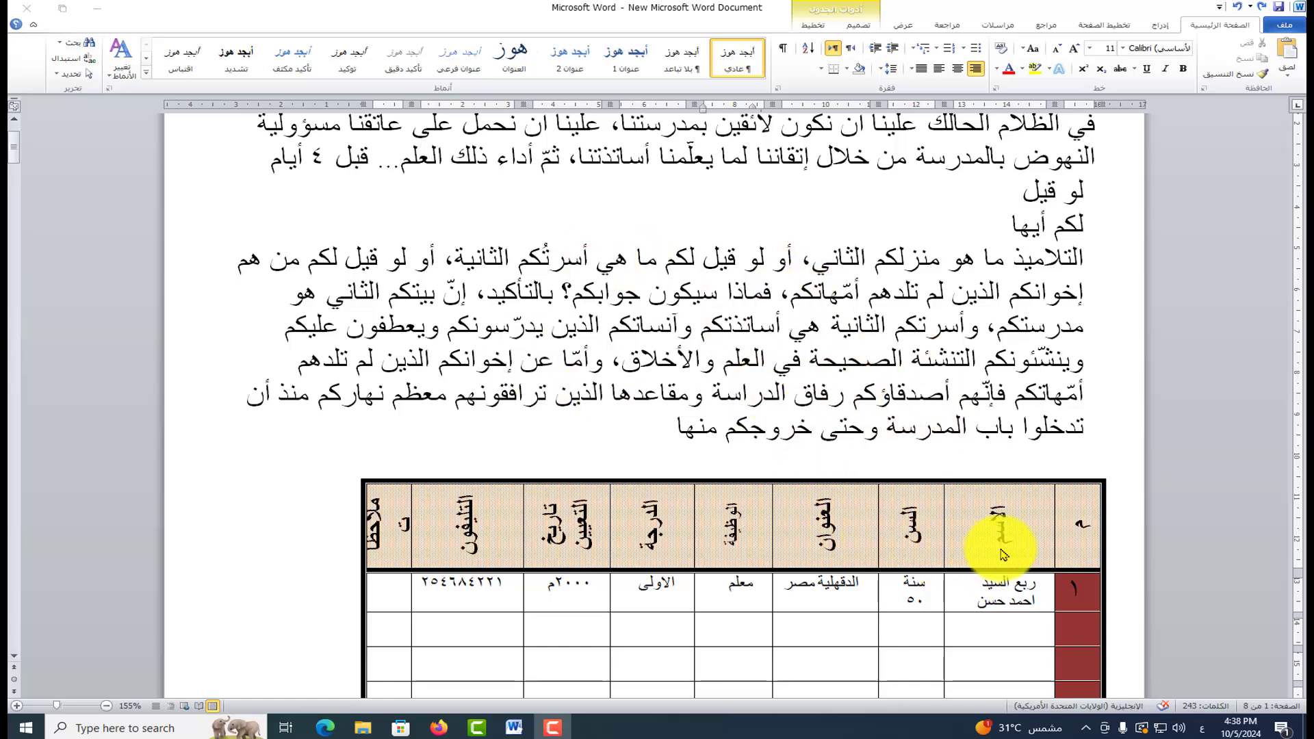
right_click(826, 632)
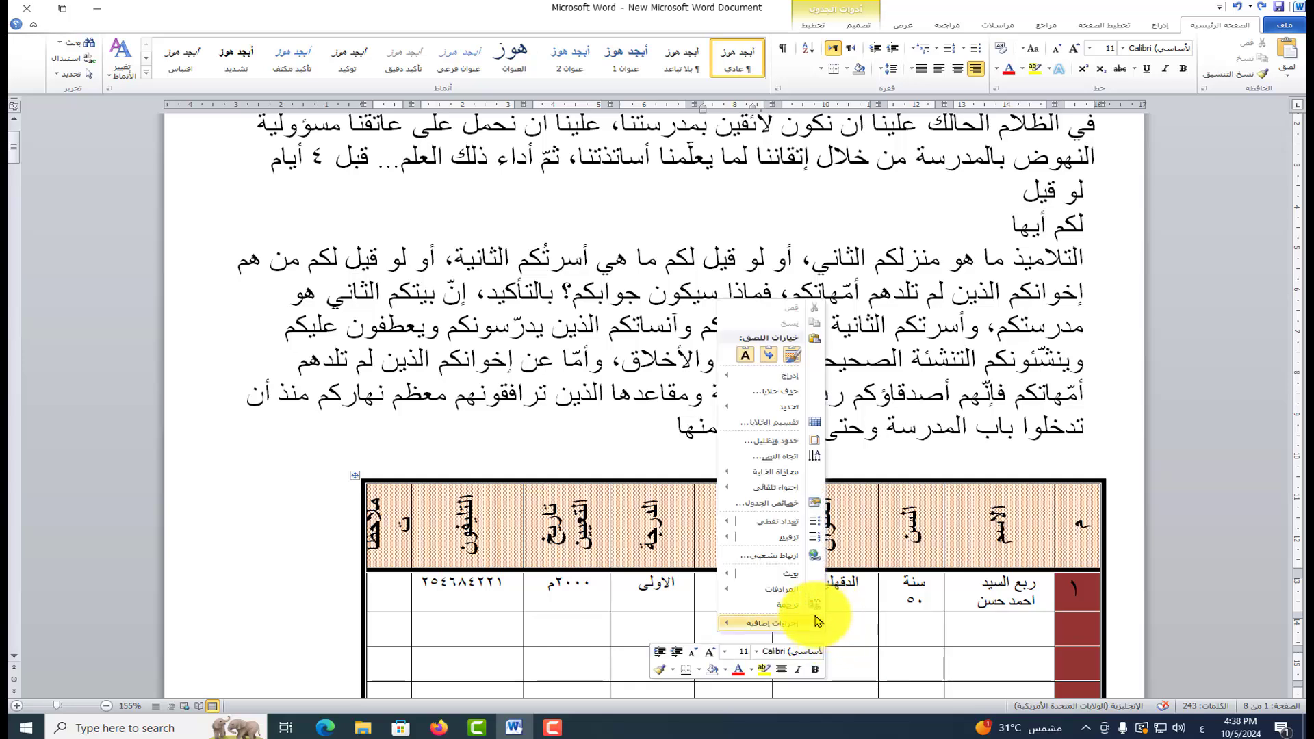
left_click(767, 503)
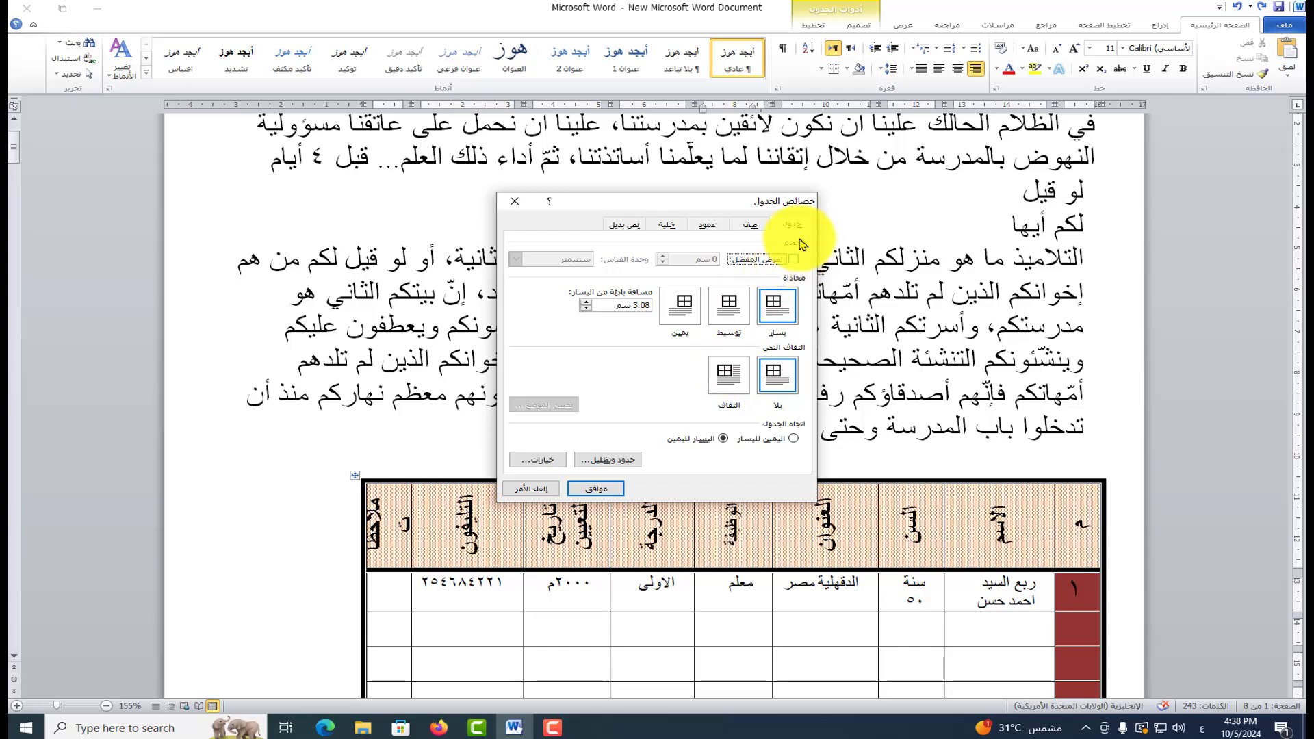
left_click(726, 382)
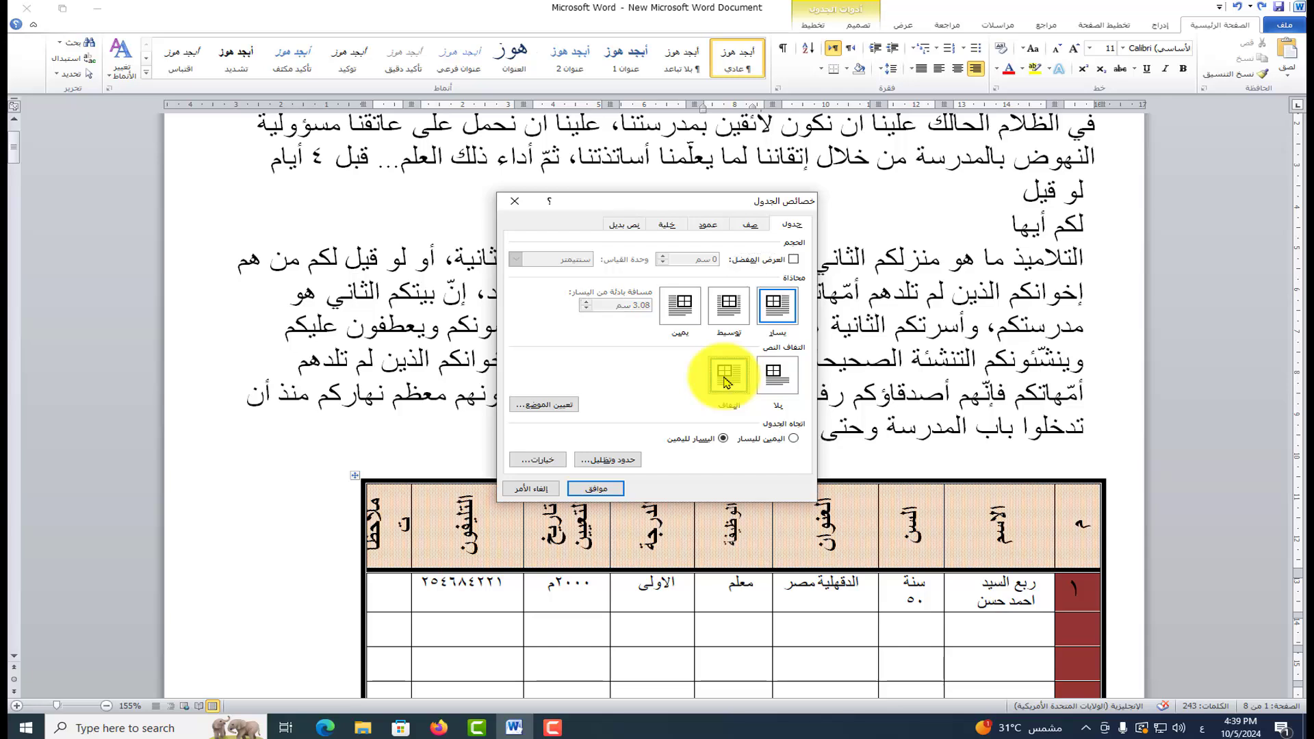
left_click(605, 489)
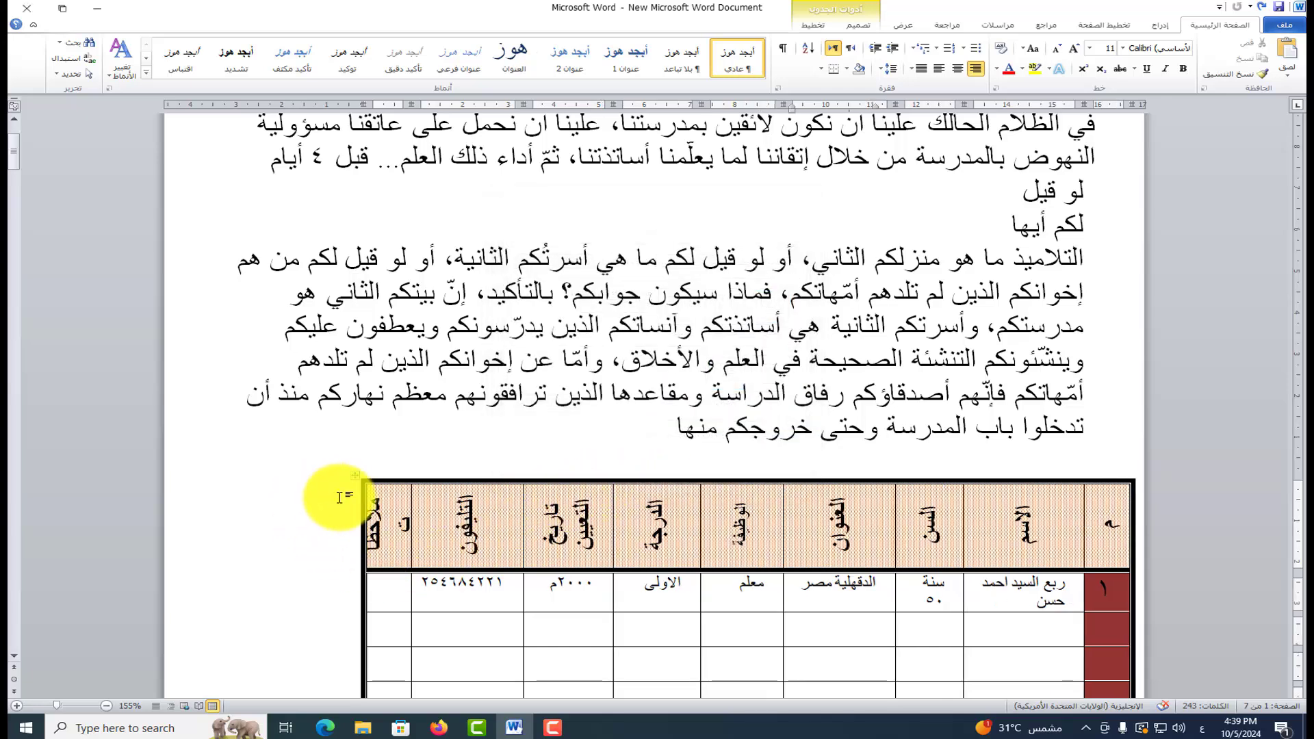
Move the wrapped table up into the body text, directly below the line "لو قيل"
left_click_drag(355, 482, 291, 303)
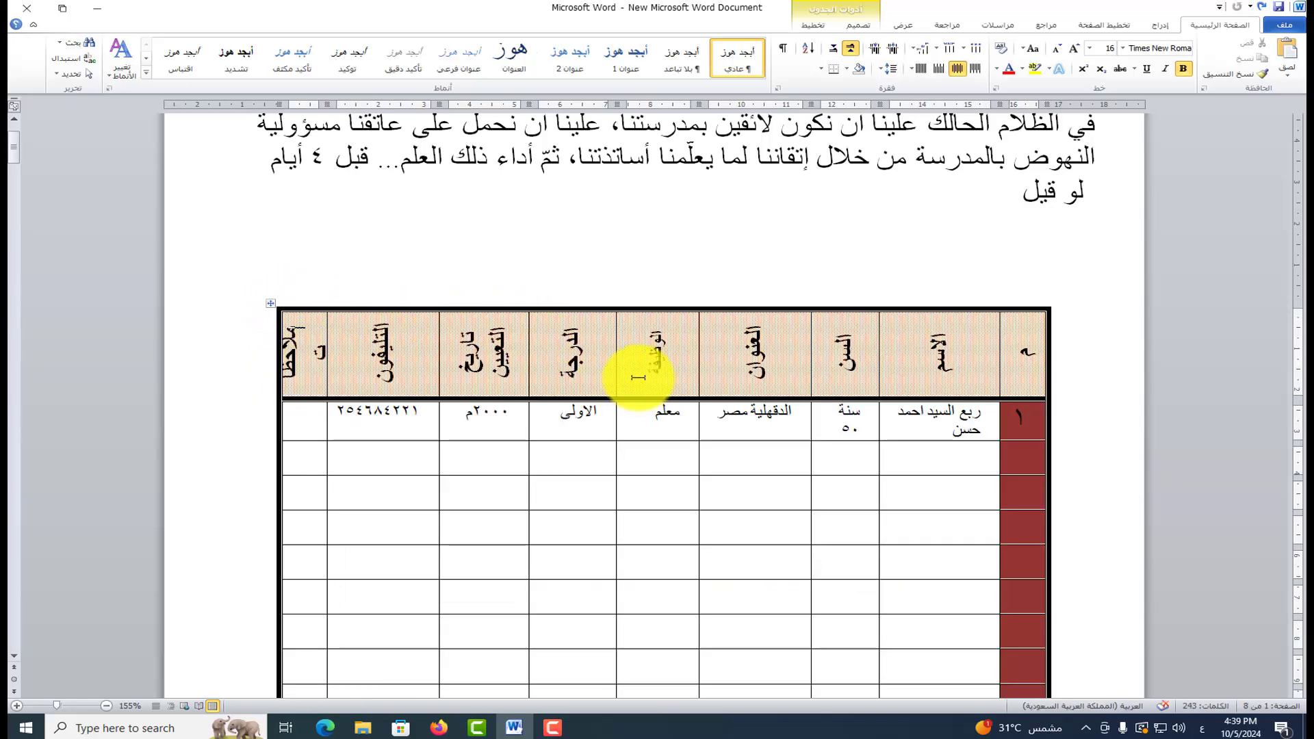
scroll(636, 370, "up", 2)
scroll(641, 377, "down", 10)
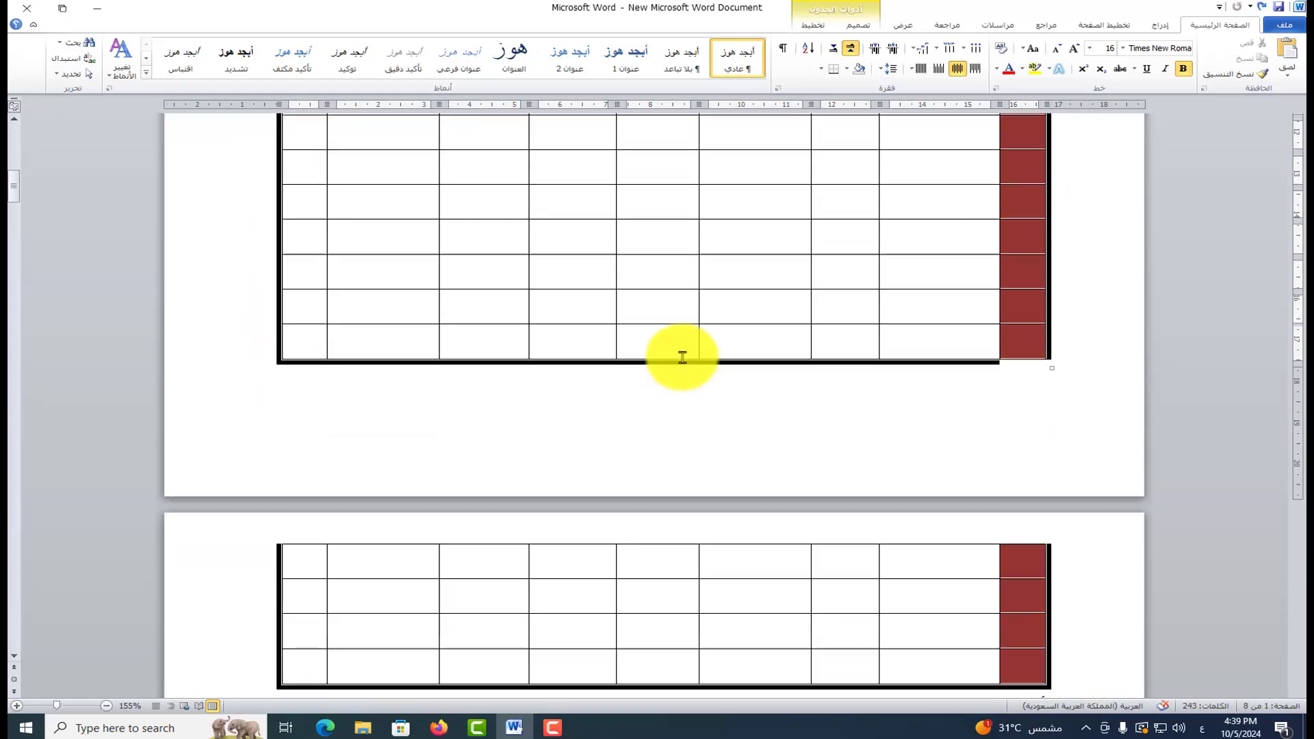
scroll(690, 354, "down", 3)
scroll(691, 354, "up", 7)
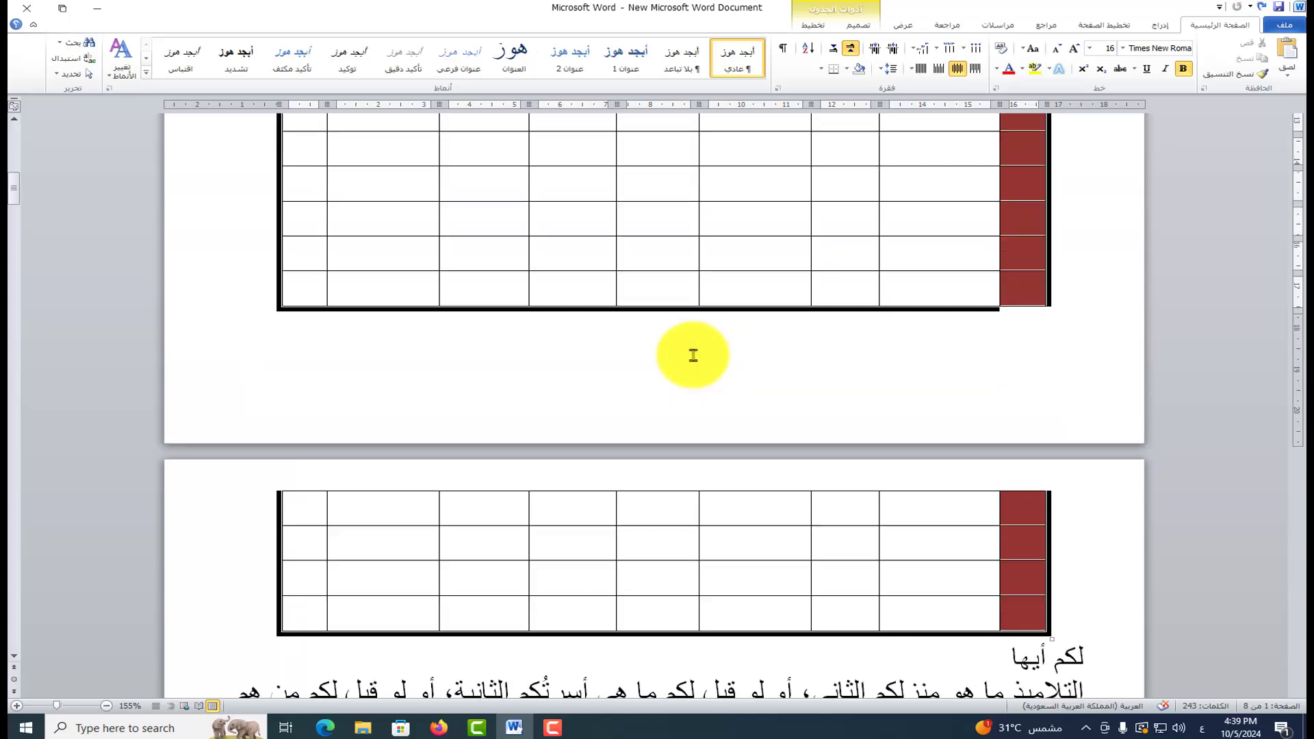
scroll(693, 354, "up", 8)
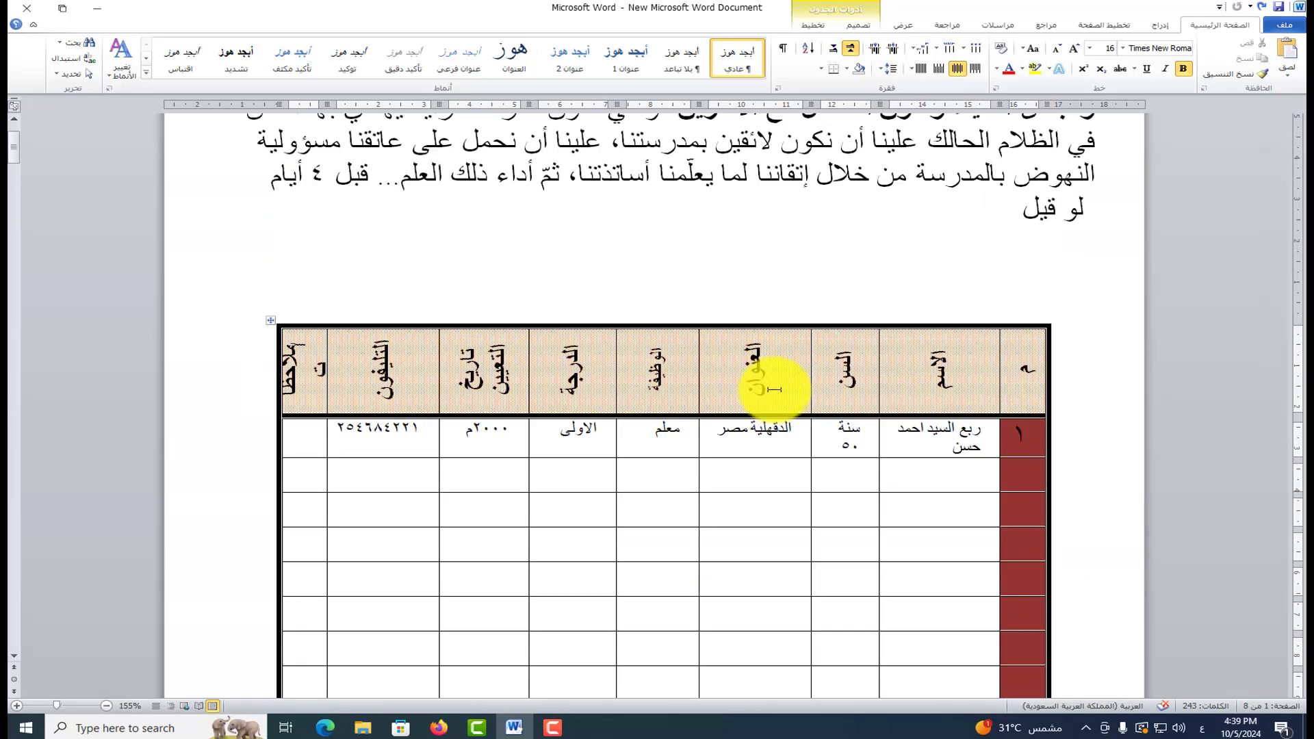